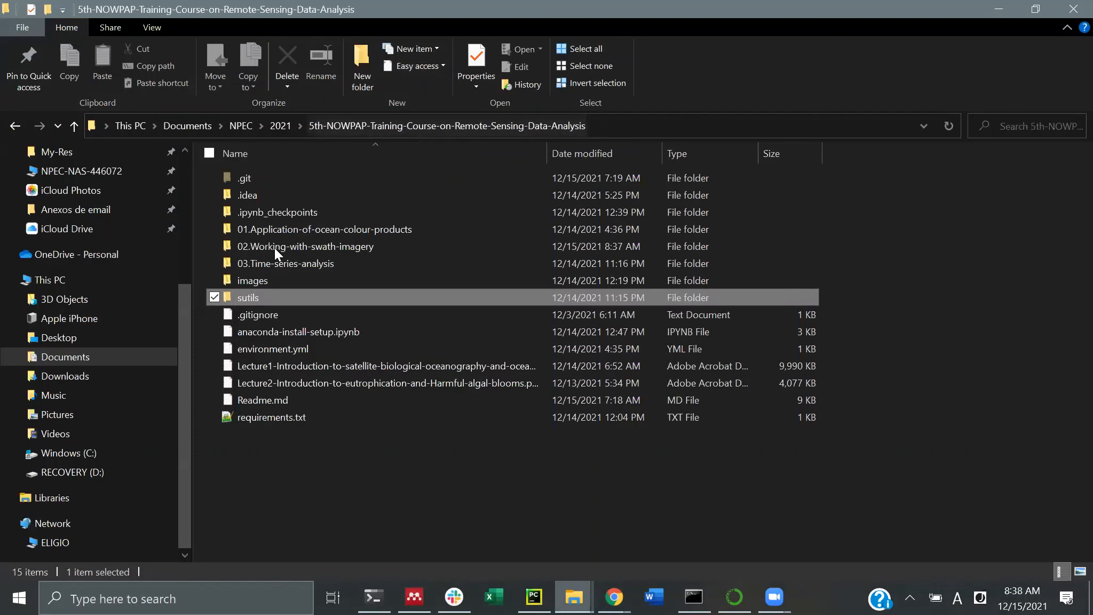
Open 02.Working-with-swath-imagery > sample_data, autofit the Name column, and select nomad_chlor_fluo.csv
{"action": "left_click", "coordinate": [293, 250]}
{"action": "double_click", "coordinate": [291, 248]}
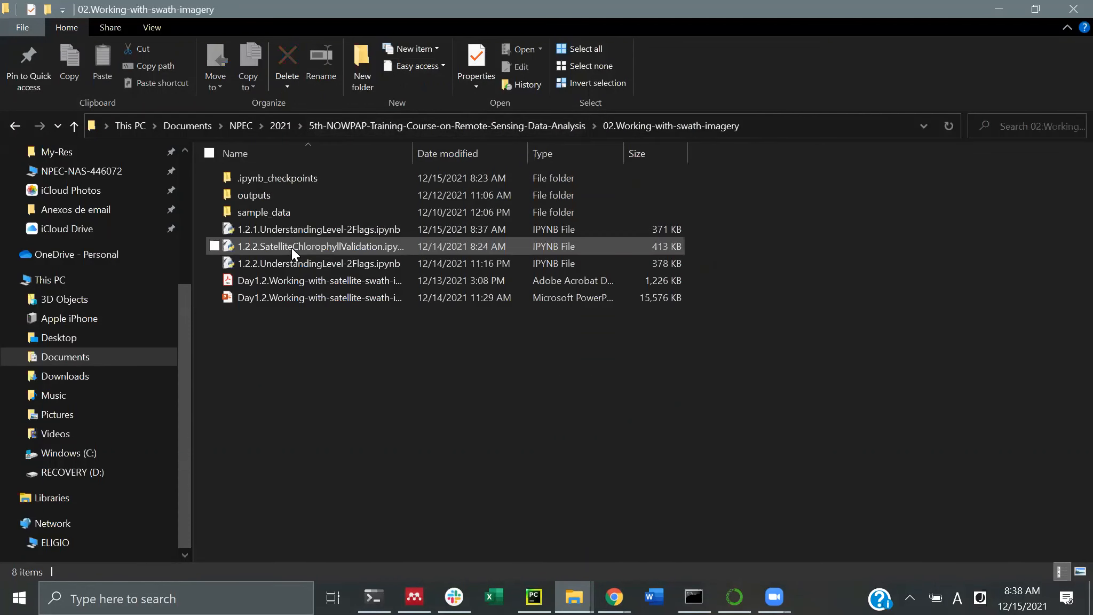
{"action": "left_click", "coordinate": [251, 213]}
{"action": "double_click", "coordinate": [251, 213]}
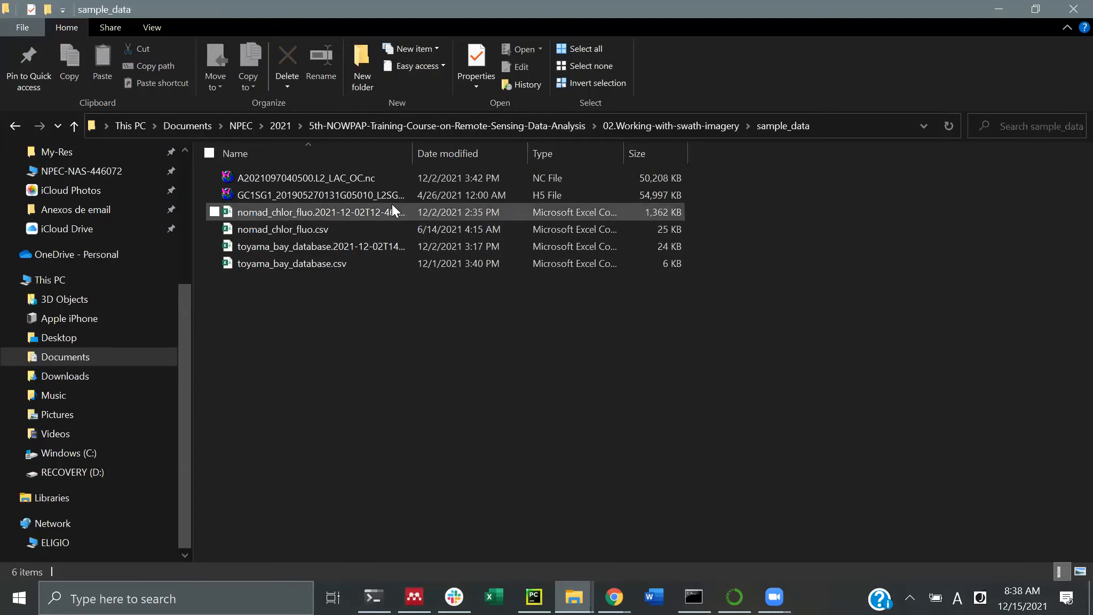
{"action": "double_click", "coordinate": [411, 153]}
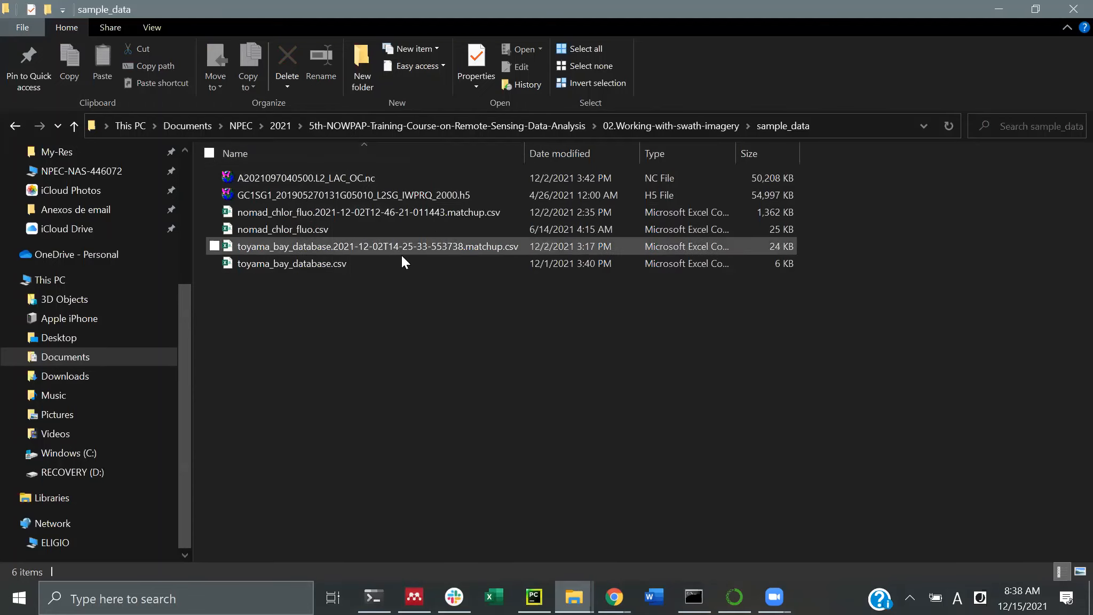
{"action": "left_click", "coordinate": [307, 229]}
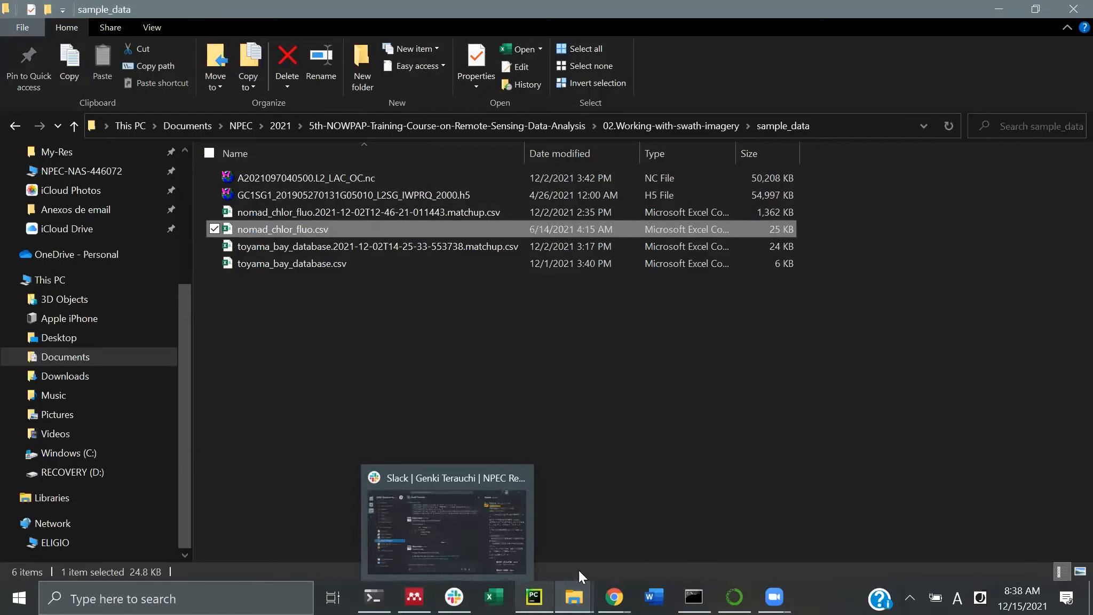
In Chrome, go to the NOWPAP ocean site and open its Data Evaluation matchup tool
{"action": "mouse_move", "coordinate": [614, 597]}
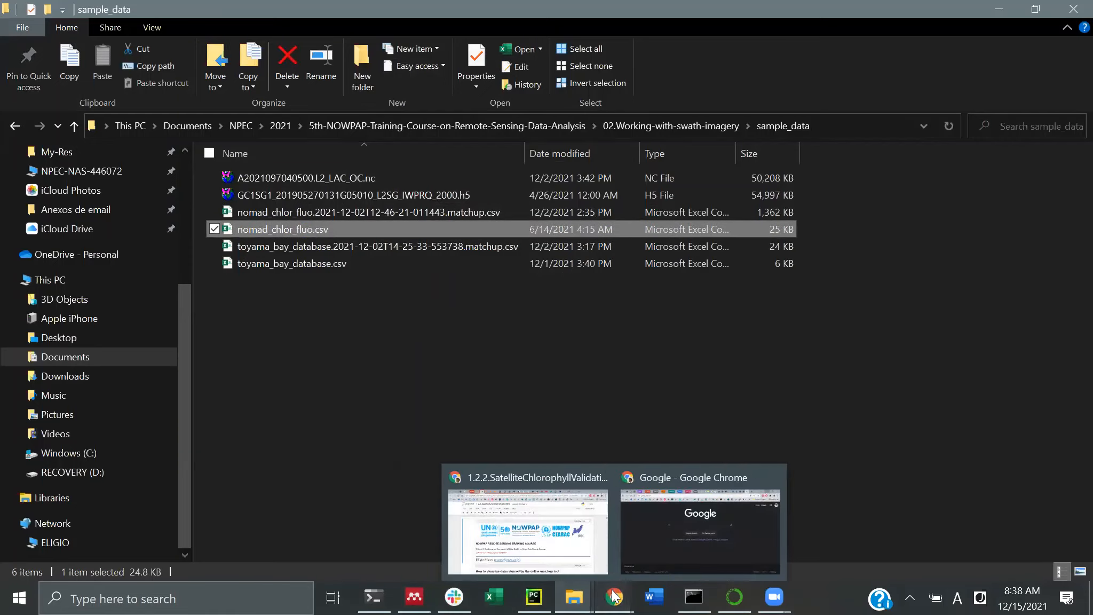
{"action": "left_click", "coordinate": [688, 542]}
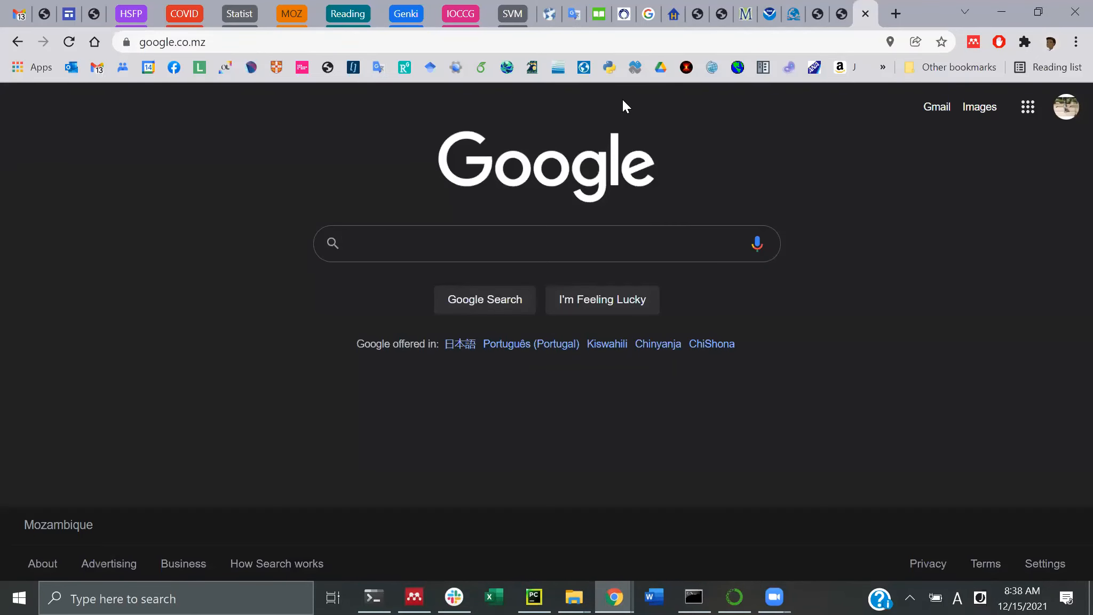
{"action": "left_click", "coordinate": [588, 74]}
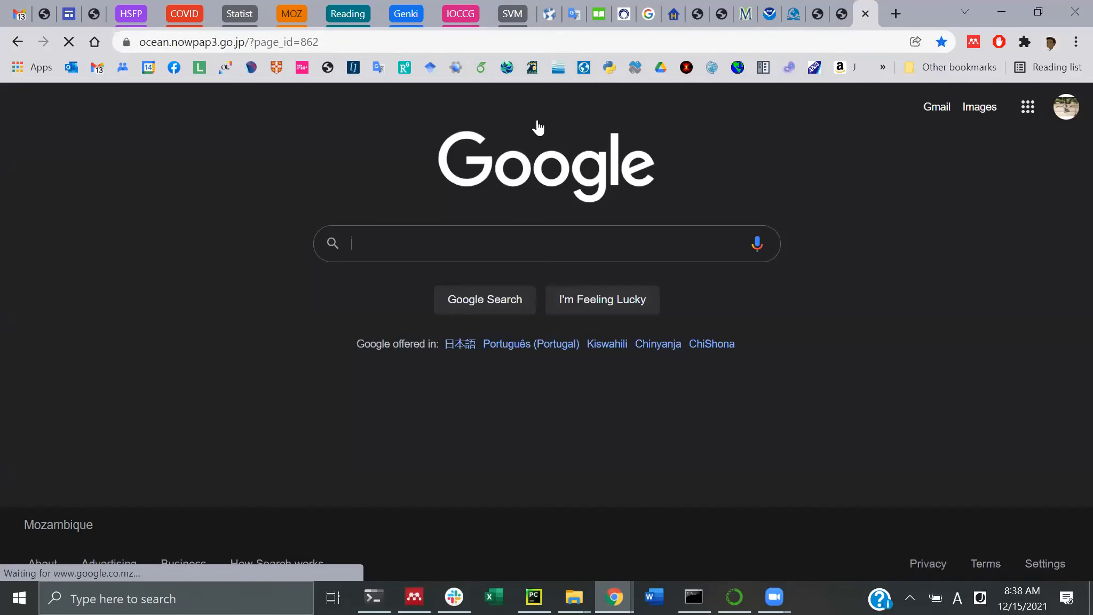
{"action": "scroll", "coordinate": [406, 377], "scroll_direction": "down", "scroll_amount": 3}
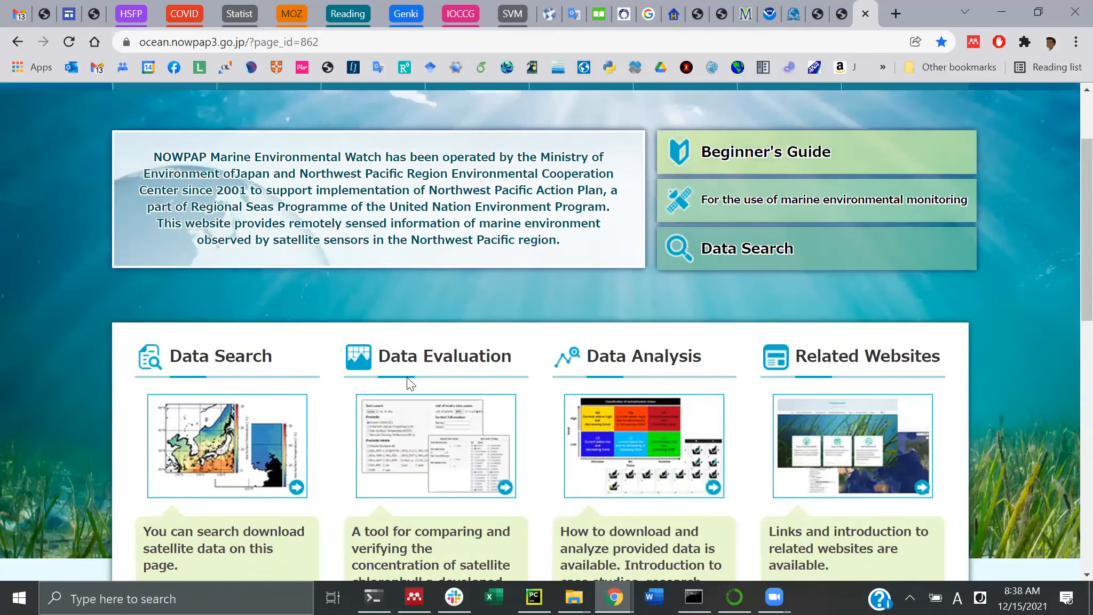
{"action": "left_click", "coordinate": [412, 422]}
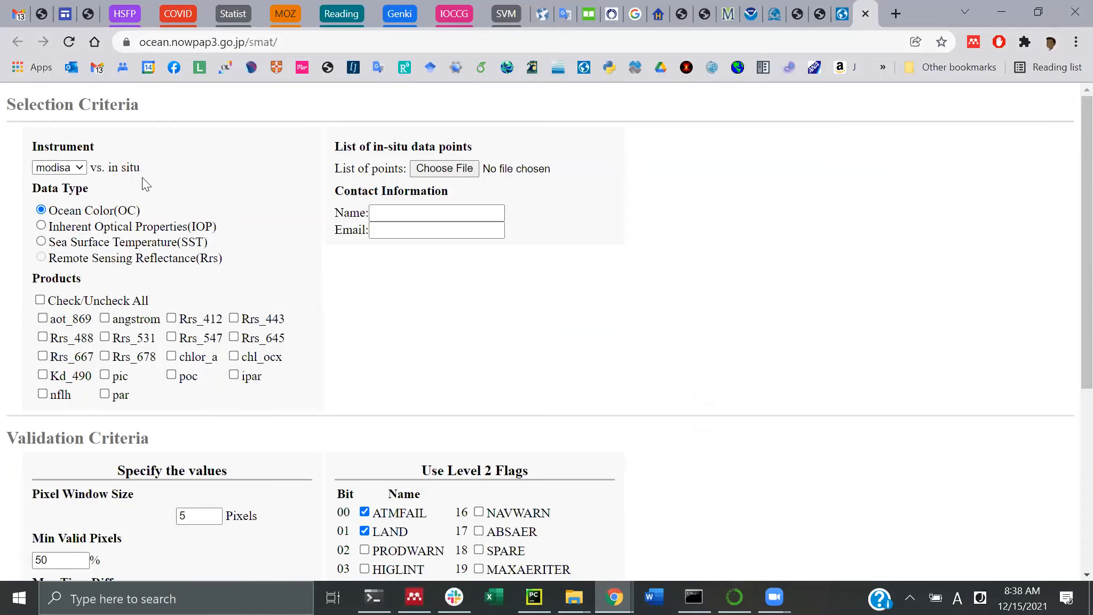
Enter the contact's name and e-mail address in the Contact Information fields
{"action": "left_click", "coordinate": [408, 211]}
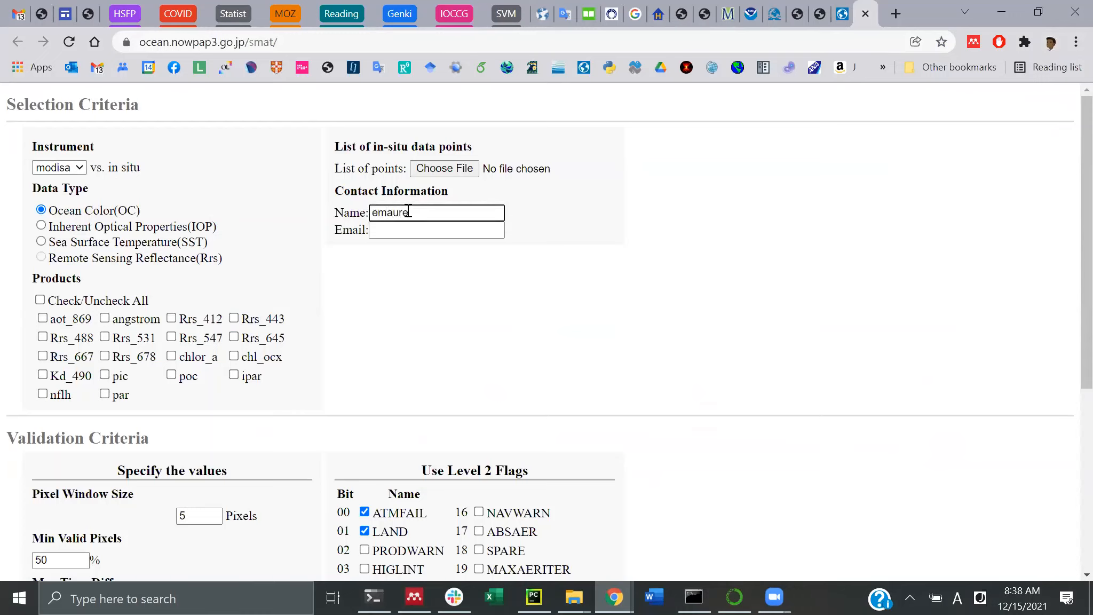
{"action": "key", "text": "Tab"}
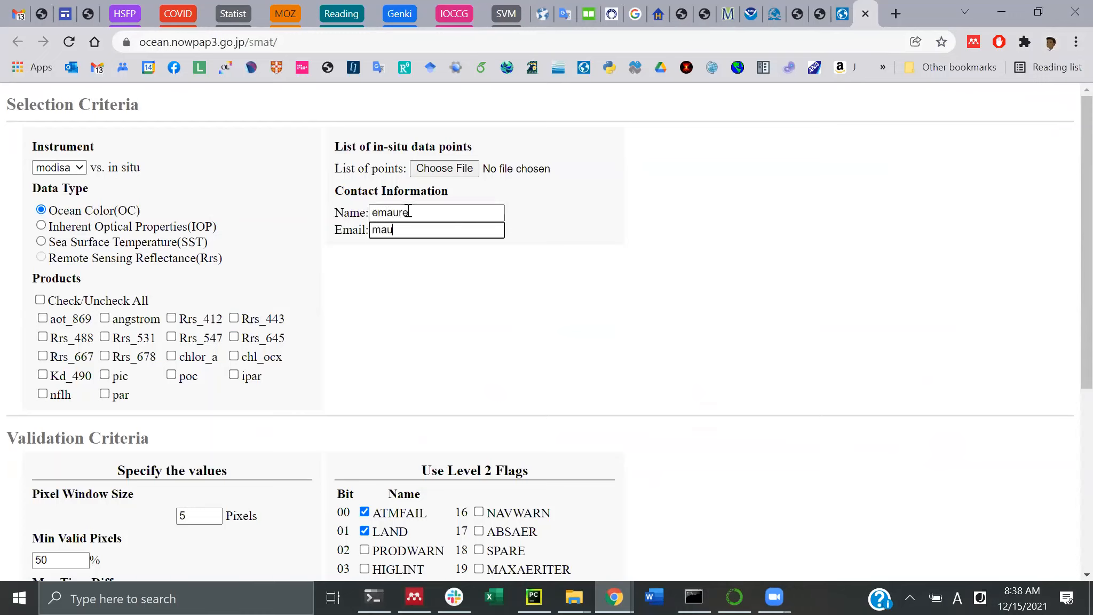
Attach sample_data/toyama_bay_database.csv as the in-situ points file
{"action": "left_click", "coordinate": [451, 168]}
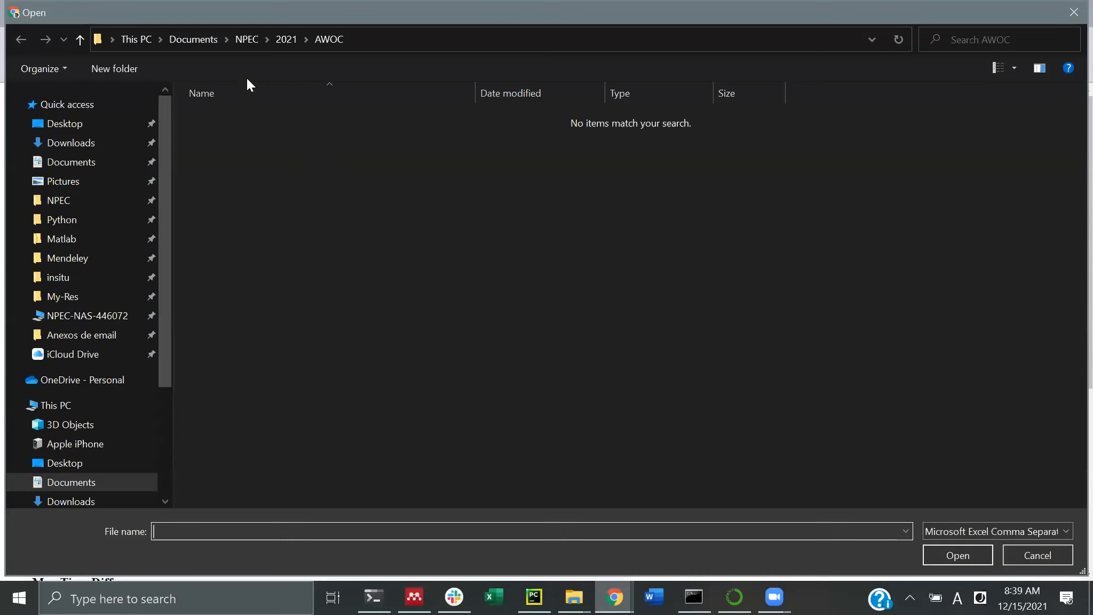
{"action": "key", "text": "alt+Up"}
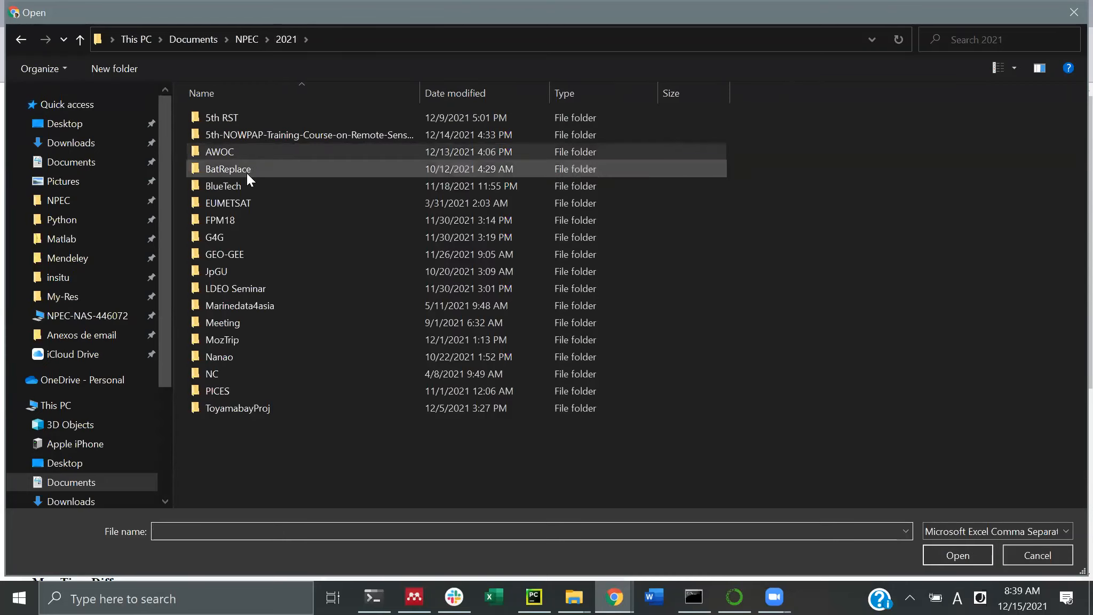
{"action": "double_click", "coordinate": [253, 133]}
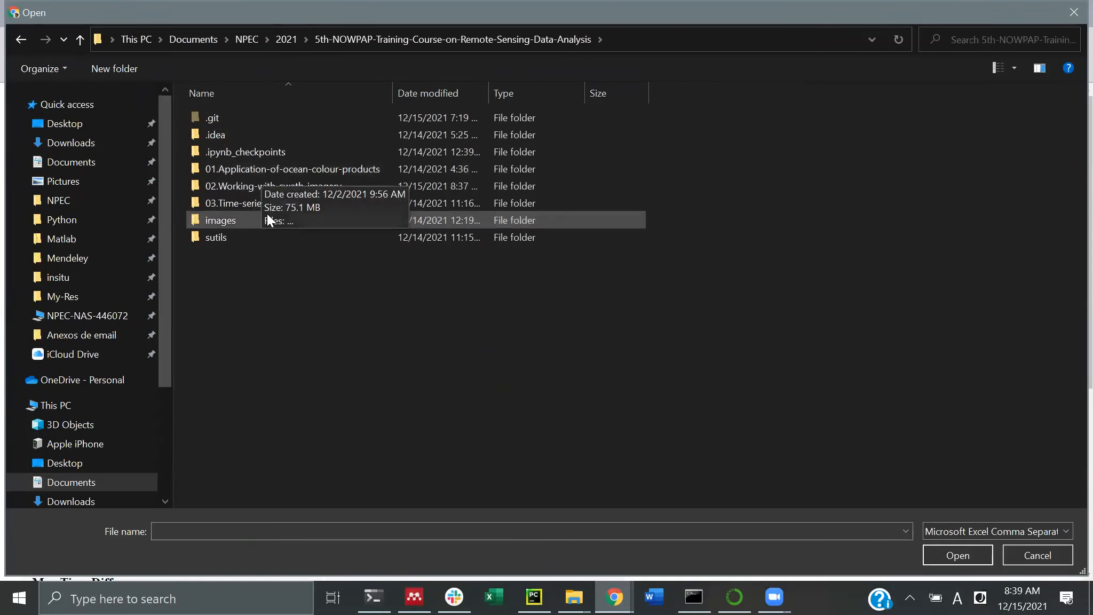
{"action": "double_click", "coordinate": [264, 186]}
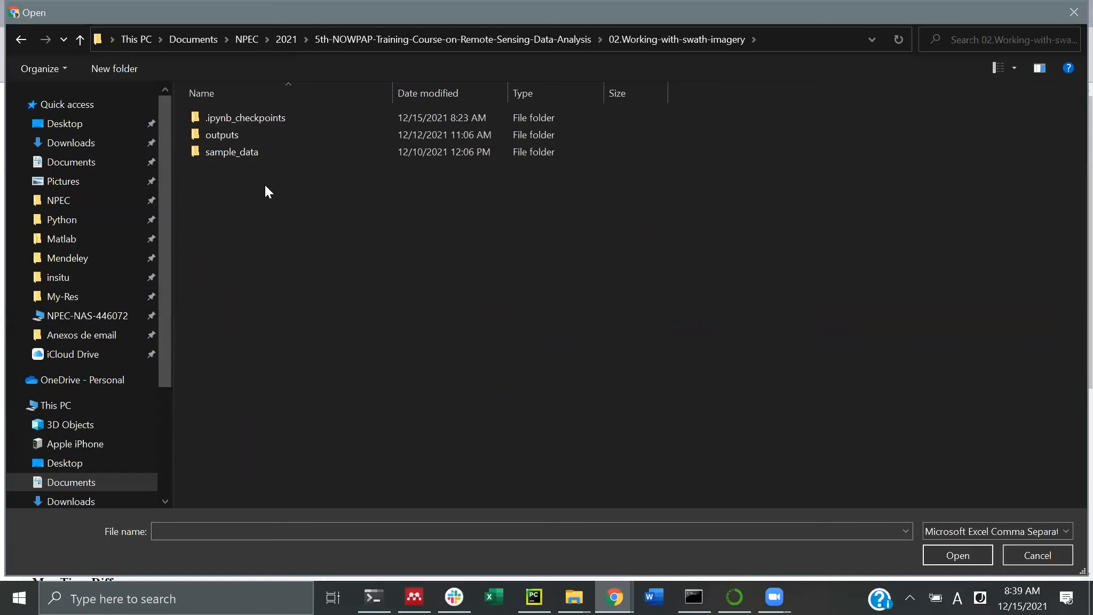
{"action": "double_click", "coordinate": [237, 155]}
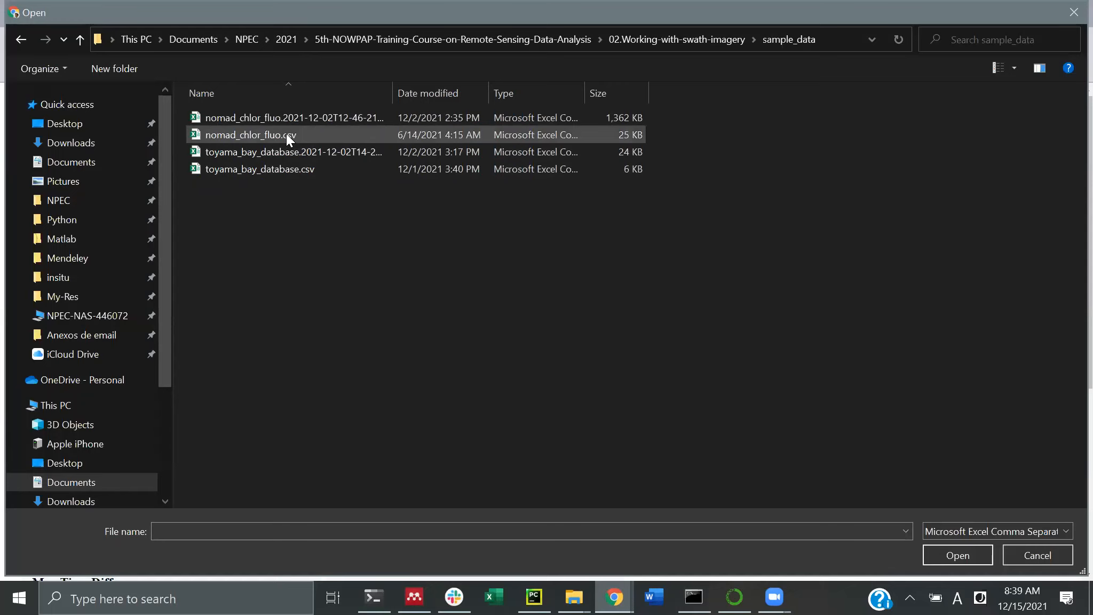
{"action": "left_click", "coordinate": [275, 169]}
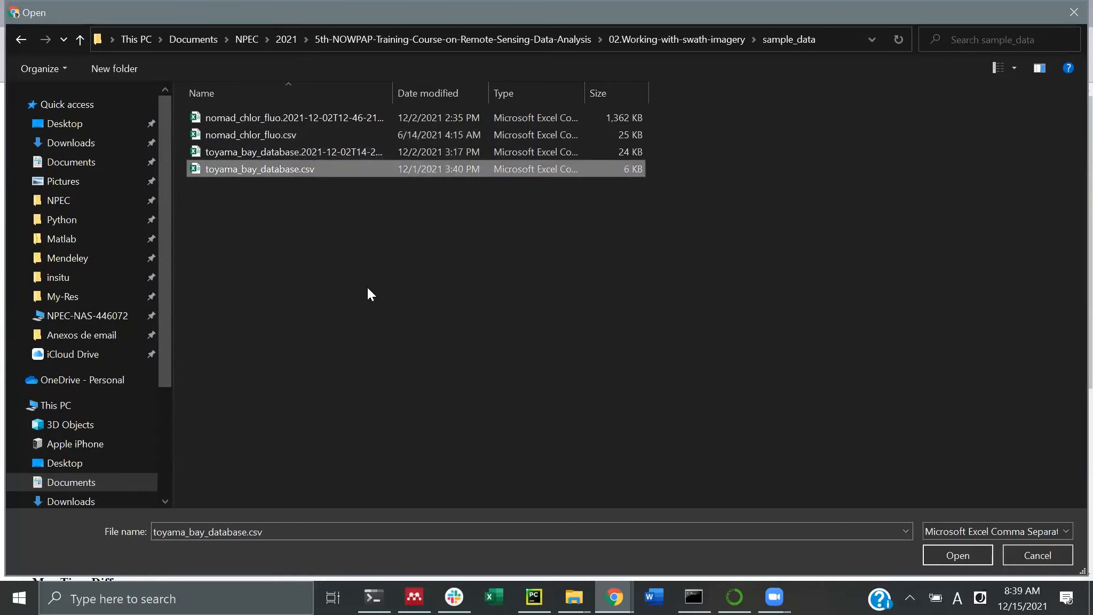
{"action": "left_click", "coordinate": [958, 555]}
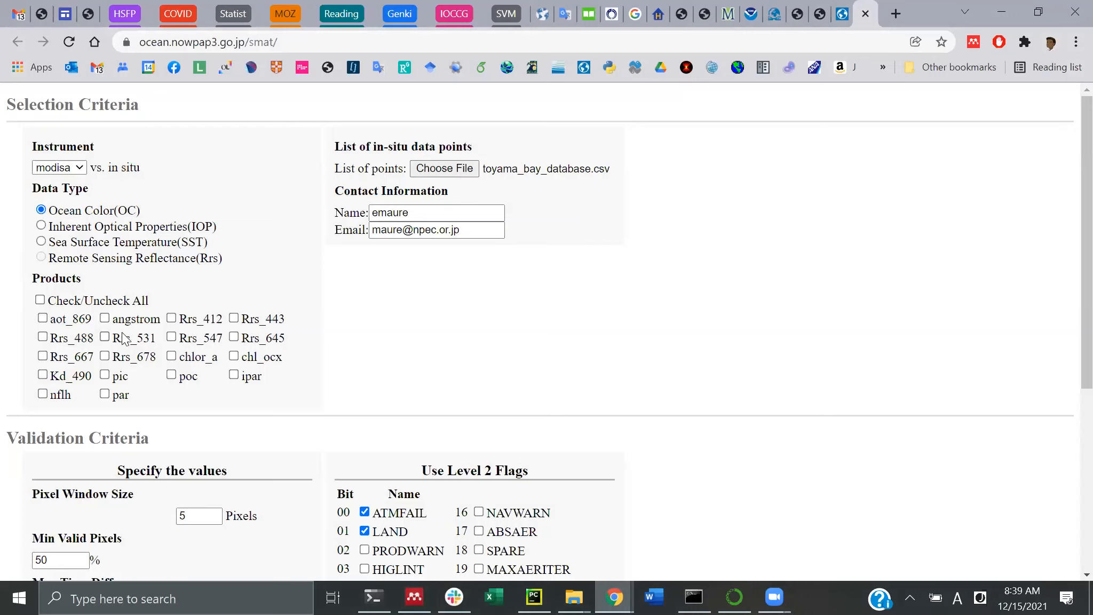
Select only the chlor_a product and change Min Valid Pixels from 50 to 25
{"action": "left_click", "coordinate": [41, 301]}
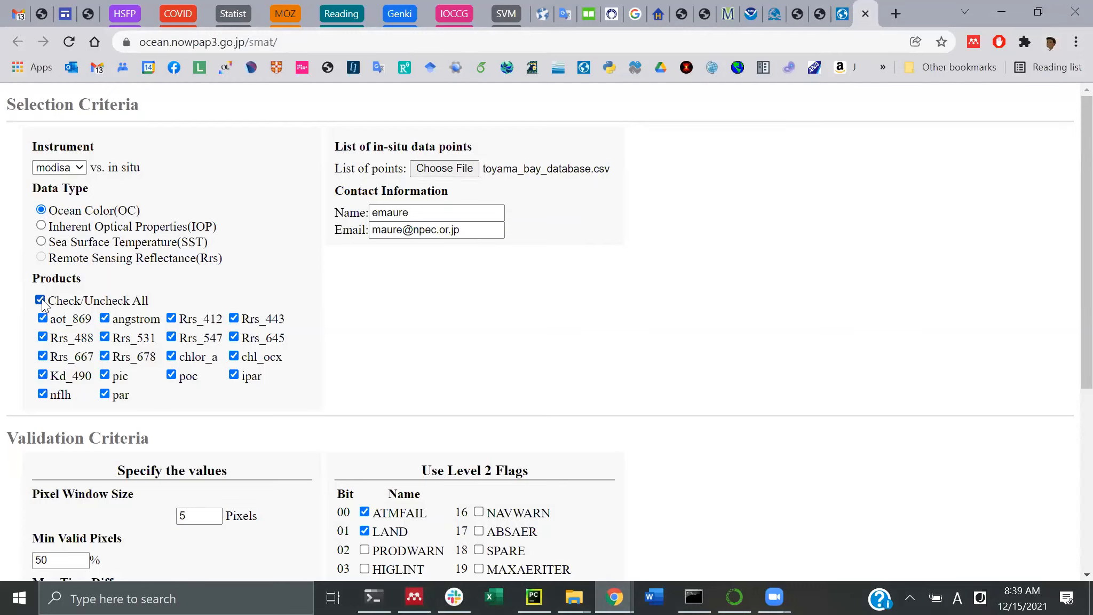
{"action": "left_click", "coordinate": [41, 300]}
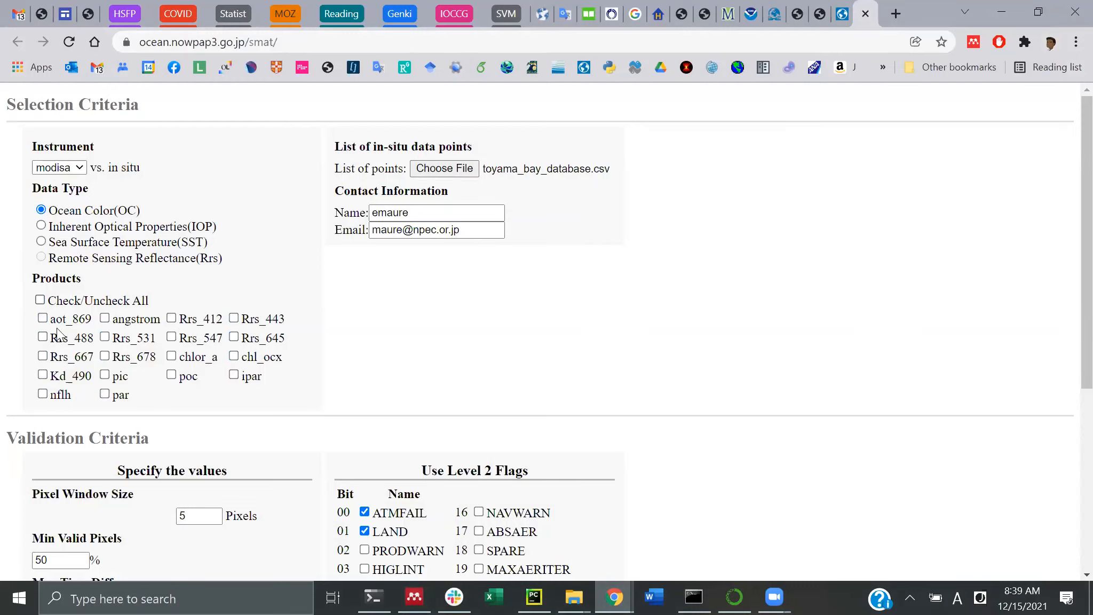
{"action": "left_click", "coordinate": [203, 361]}
{"action": "scroll", "coordinate": [203, 362], "scroll_direction": "down", "scroll_amount": 4}
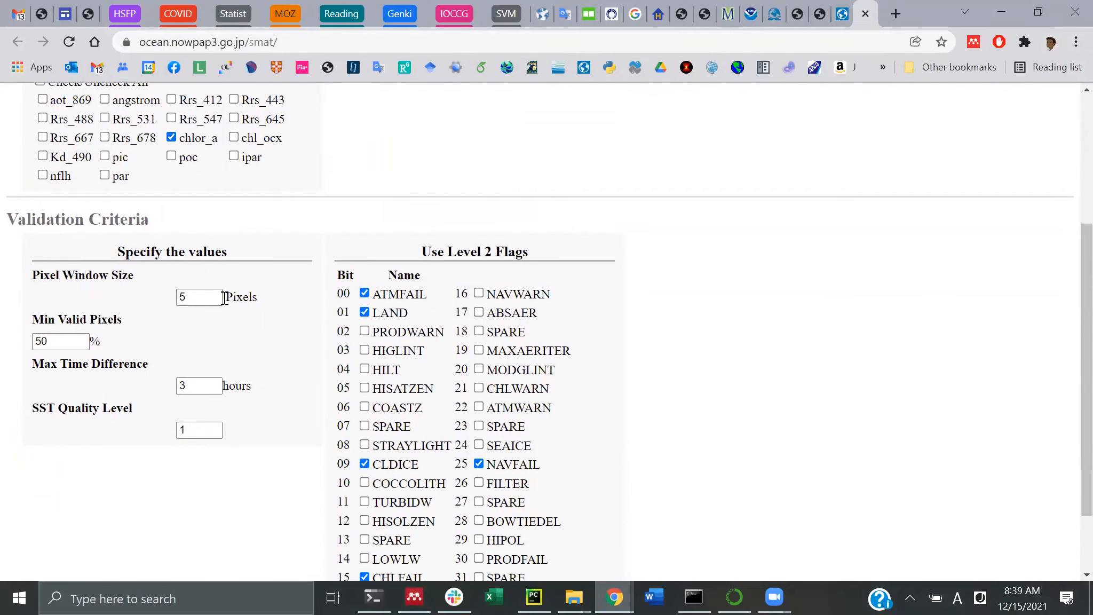
{"action": "left_click", "coordinate": [40, 340]}
{"action": "type", "text": "25"}
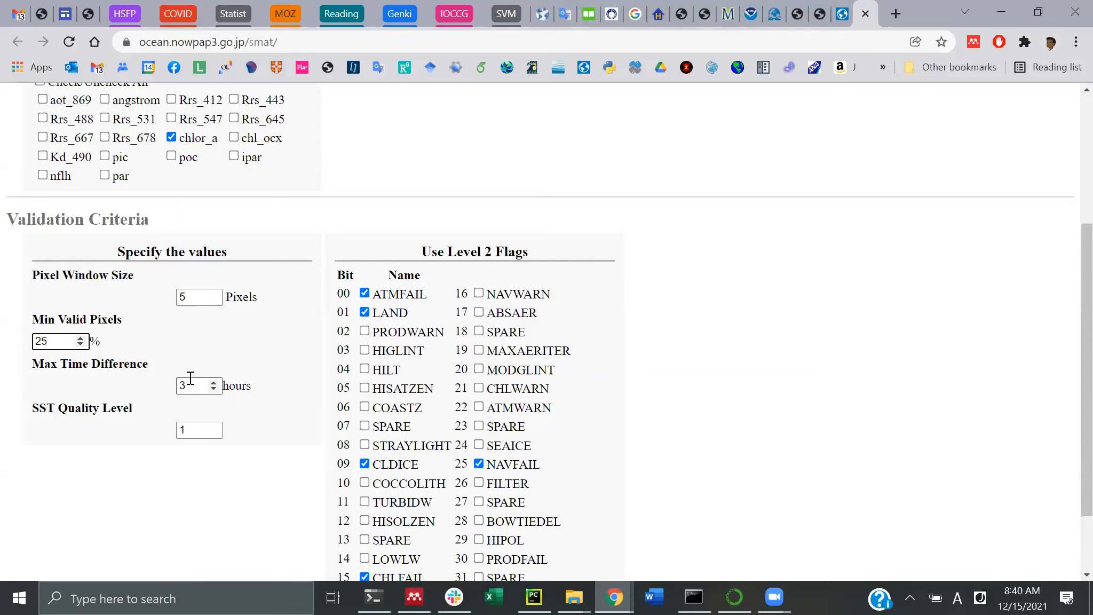
{"action": "scroll", "coordinate": [191, 378], "scroll_direction": "up", "scroll_amount": 4}
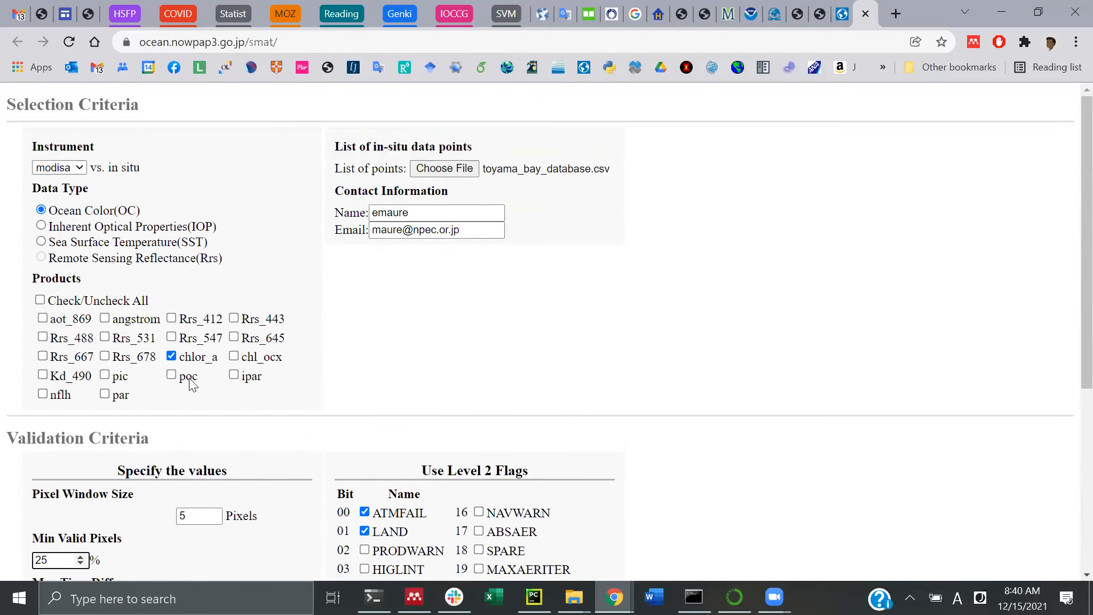
{"action": "scroll", "coordinate": [189, 377], "scroll_direction": "down", "scroll_amount": 3}
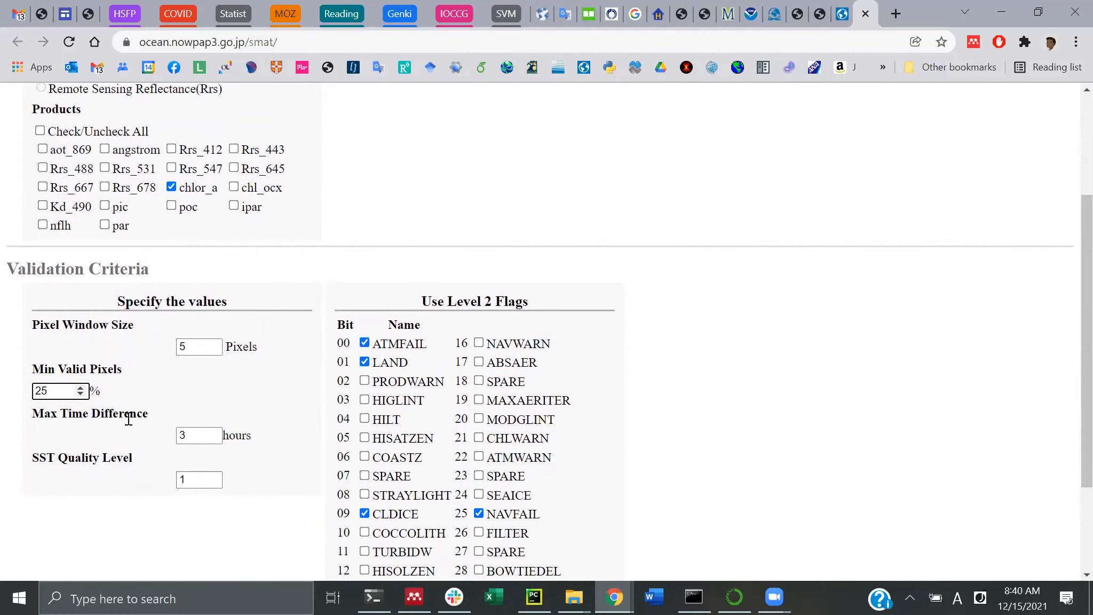
{"action": "scroll", "coordinate": [128, 419], "scroll_direction": "down", "scroll_amount": 1}
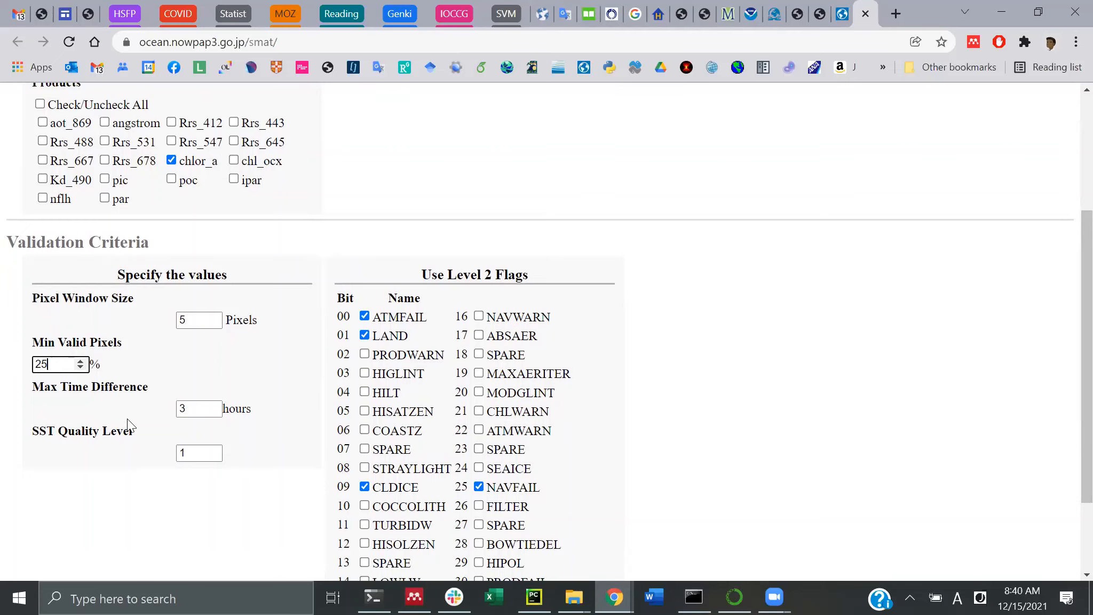
{"action": "scroll", "coordinate": [127, 419], "scroll_direction": "down", "scroll_amount": 2}
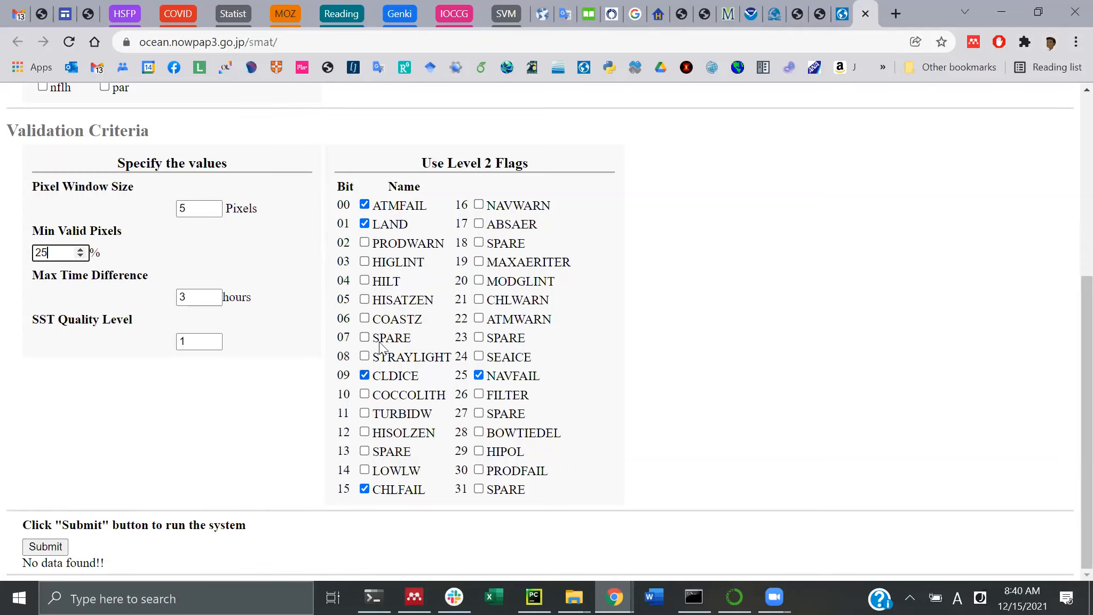
{"action": "left_click", "coordinate": [363, 263]}
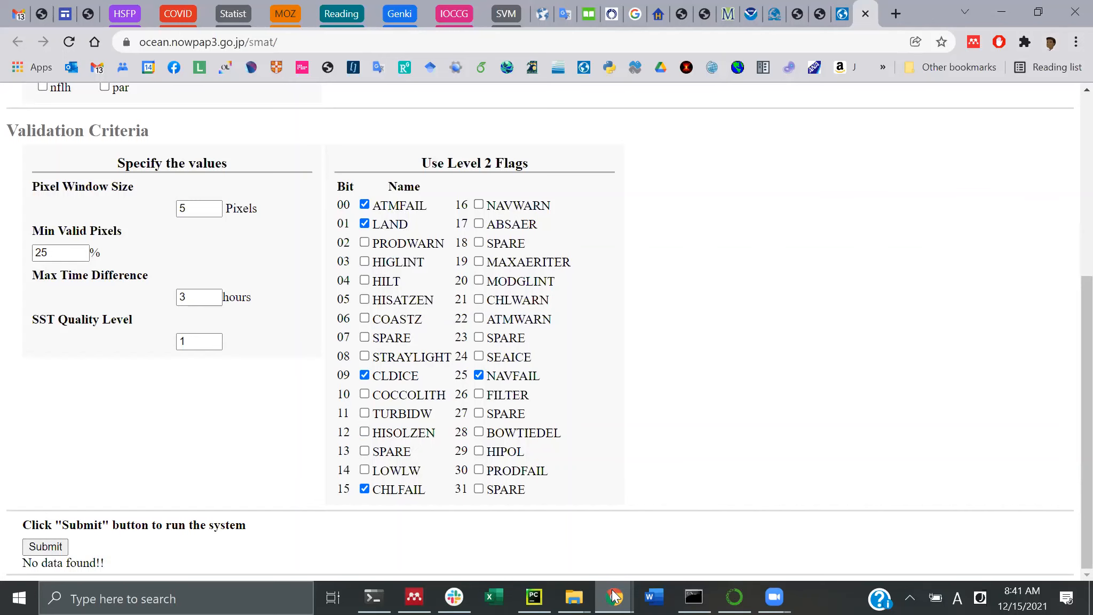
{"action": "mouse_move", "coordinate": [614, 597]}
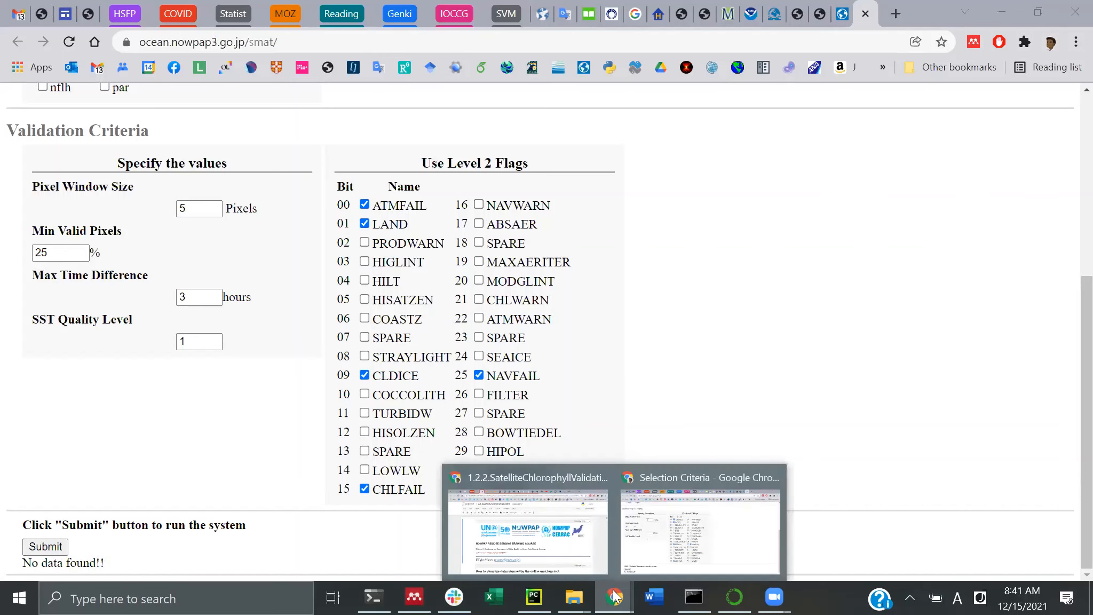
Bring up the Jupyter window, view the 1.2.1.UnderstandingLevel-2Flags notebook, then minimize it
{"action": "left_click", "coordinate": [550, 553]}
{"action": "scroll", "coordinate": [436, 425], "scroll_direction": "down", "scroll_amount": 15}
{"action": "scroll", "coordinate": [437, 426], "scroll_direction": "down", "scroll_amount": 20}
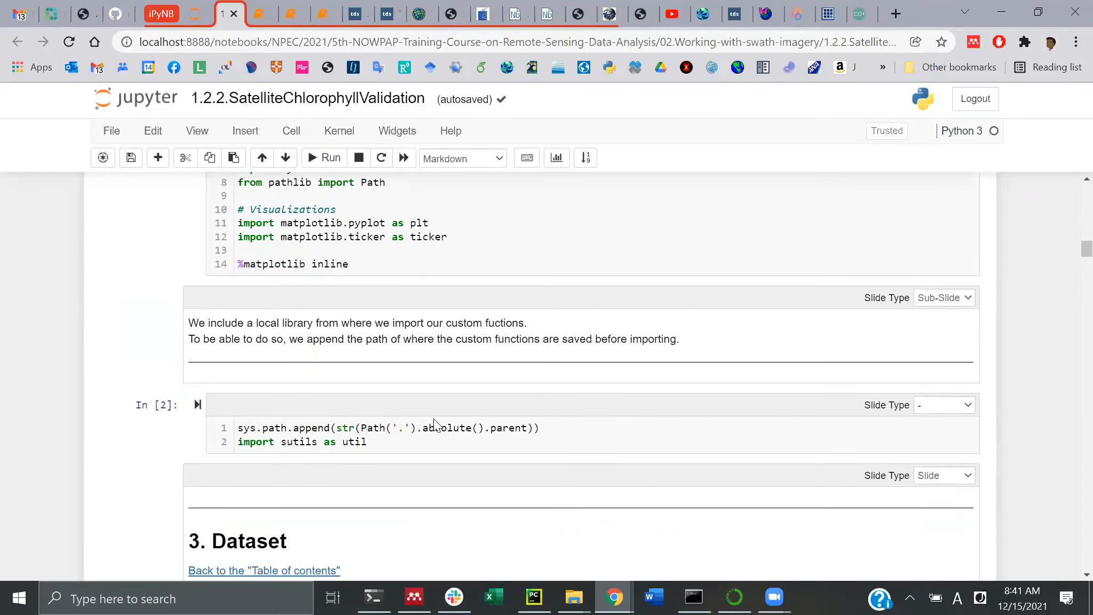
{"action": "scroll", "coordinate": [435, 421], "scroll_direction": "down", "scroll_amount": 7}
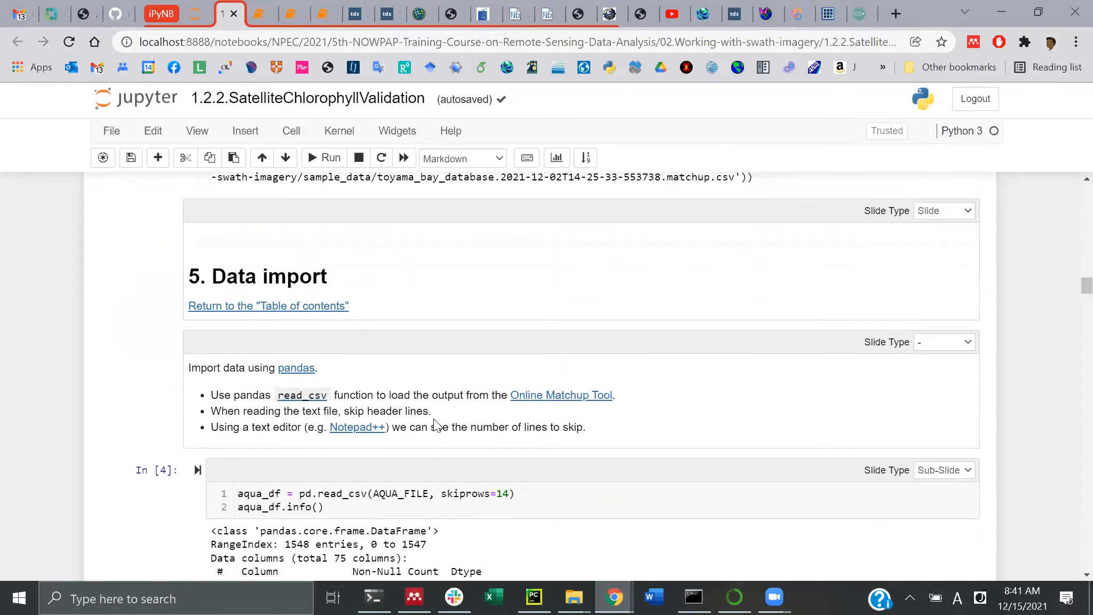
{"action": "scroll", "coordinate": [374, 341], "scroll_direction": "down", "scroll_amount": 8}
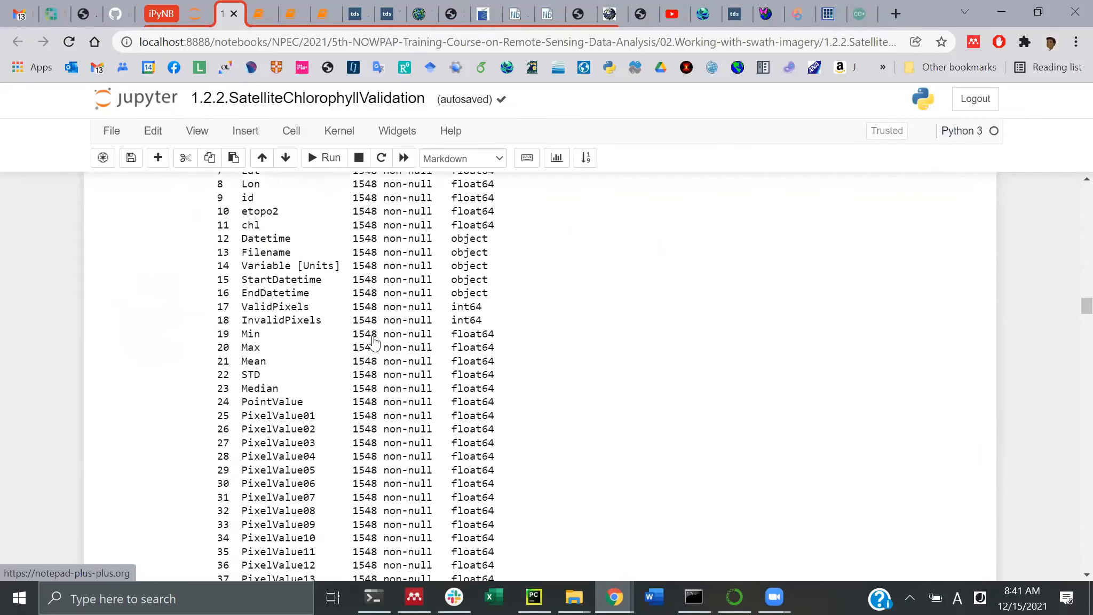
{"action": "scroll", "coordinate": [320, 267], "scroll_direction": "up", "scroll_amount": 5}
{"action": "left_click", "coordinate": [262, 14]}
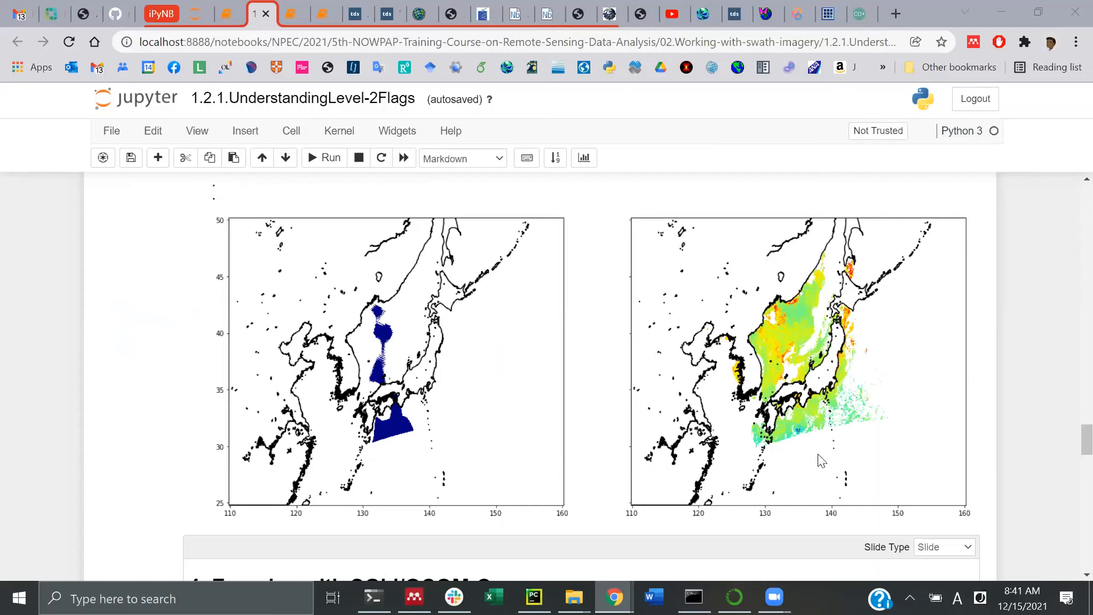
{"action": "left_click", "coordinate": [1011, 7]}
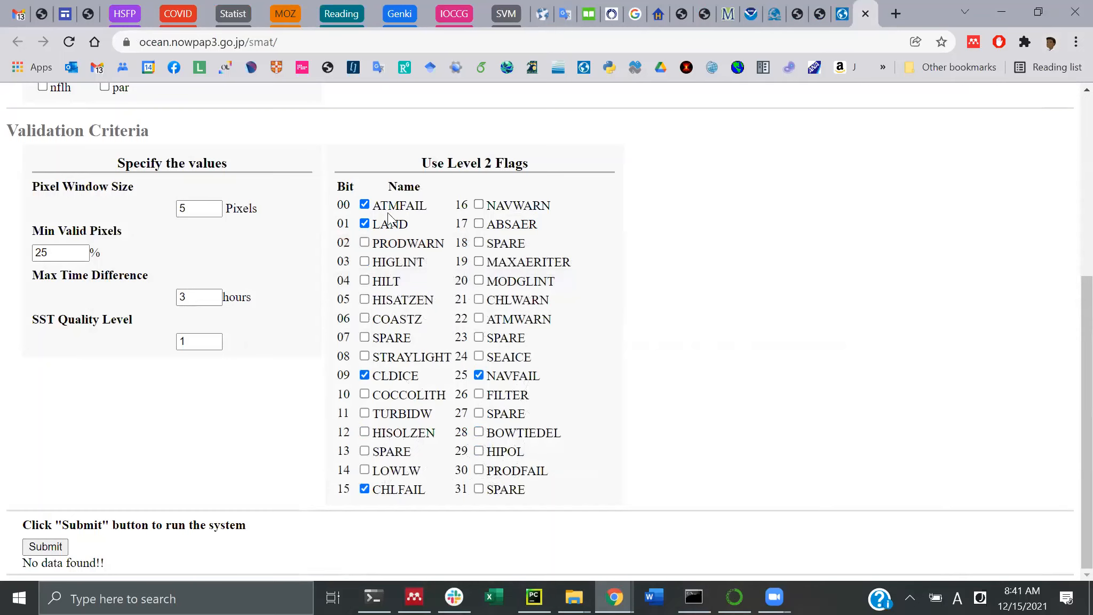
Submit the SMAT matchup request, then switch back to the Level-2 flags notebook window
{"action": "left_click", "coordinate": [36, 549]}
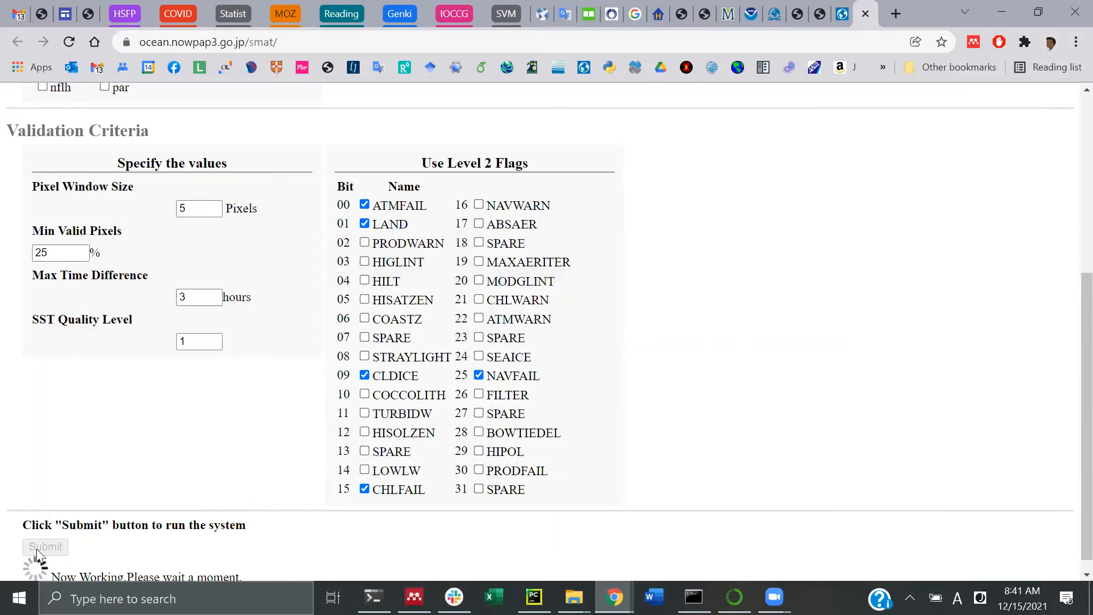
{"action": "scroll", "coordinate": [1068, 451], "scroll_direction": "down", "scroll_amount": 1}
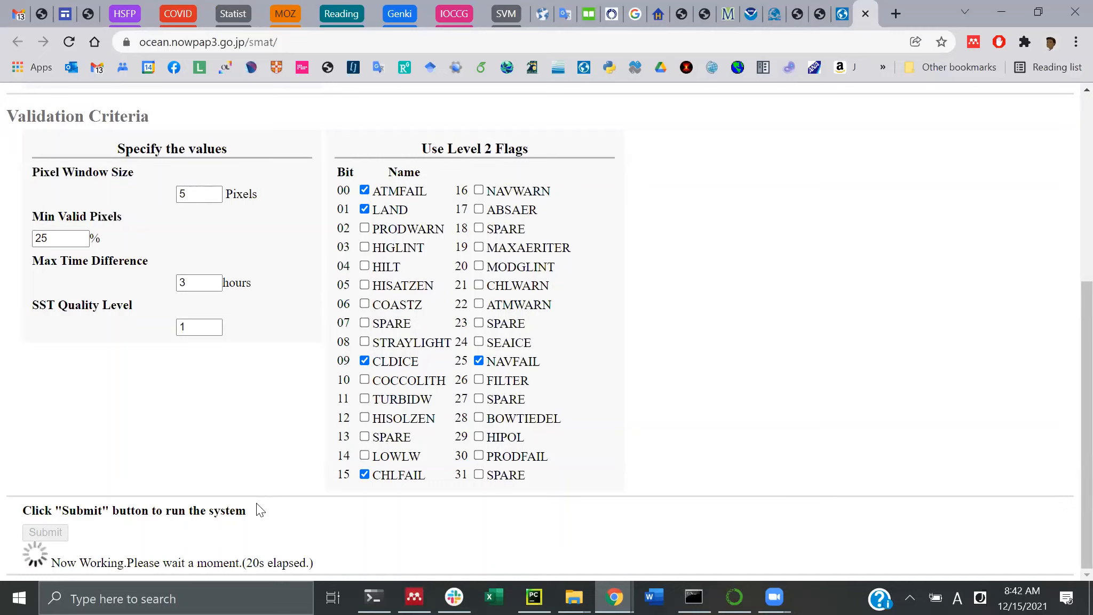
{"action": "scroll", "coordinate": [277, 361], "scroll_direction": "up", "scroll_amount": 4}
{"action": "scroll", "coordinate": [276, 353], "scroll_direction": "up", "scroll_amount": 2}
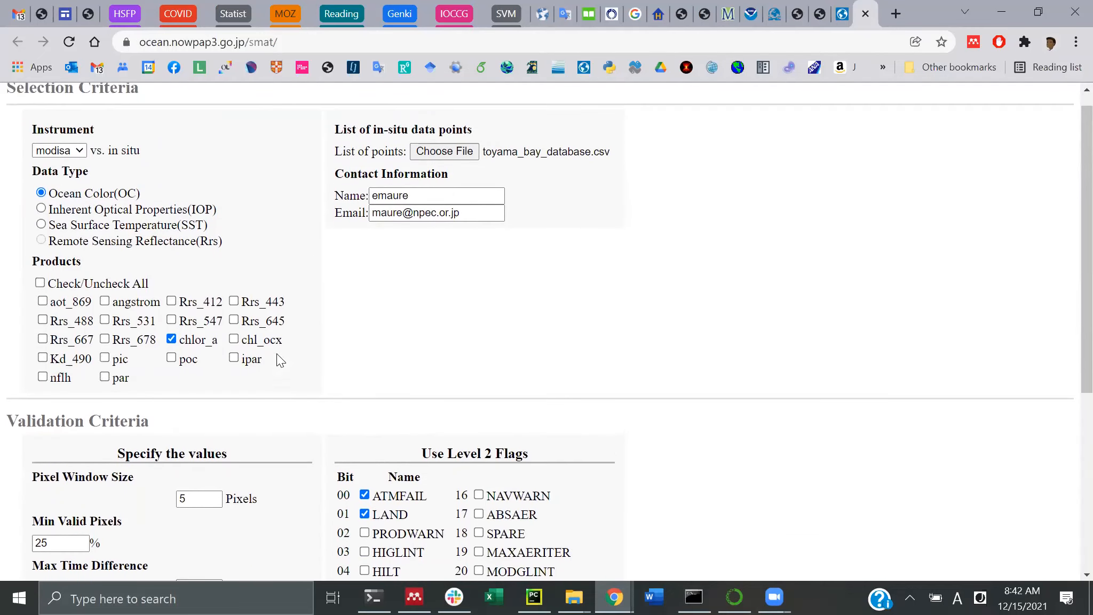
{"action": "scroll", "coordinate": [277, 353], "scroll_direction": "down", "scroll_amount": 6}
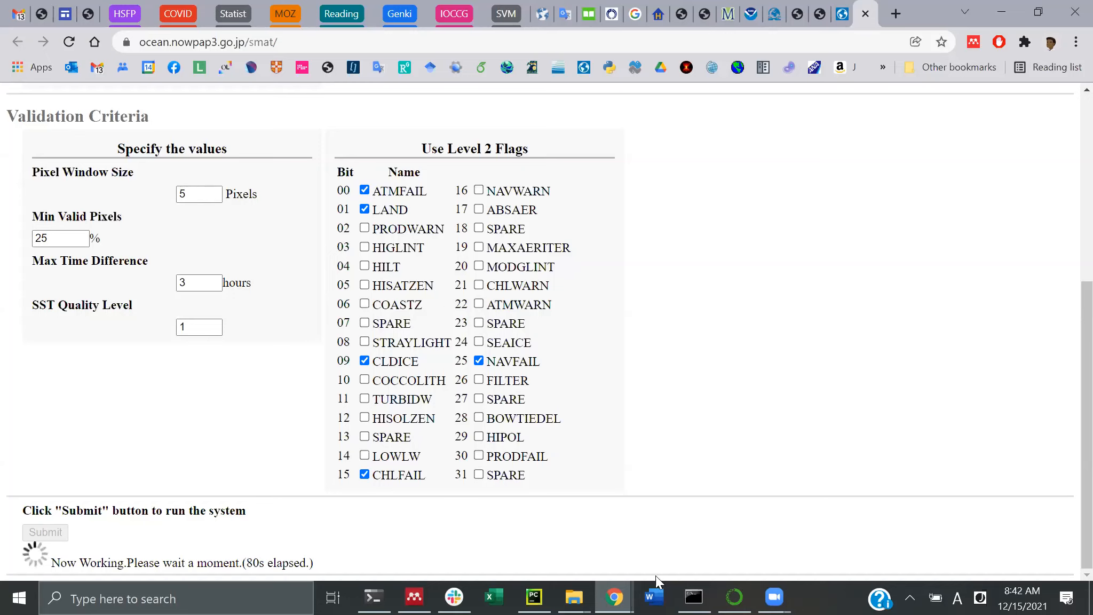
{"action": "mouse_move", "coordinate": [619, 597]}
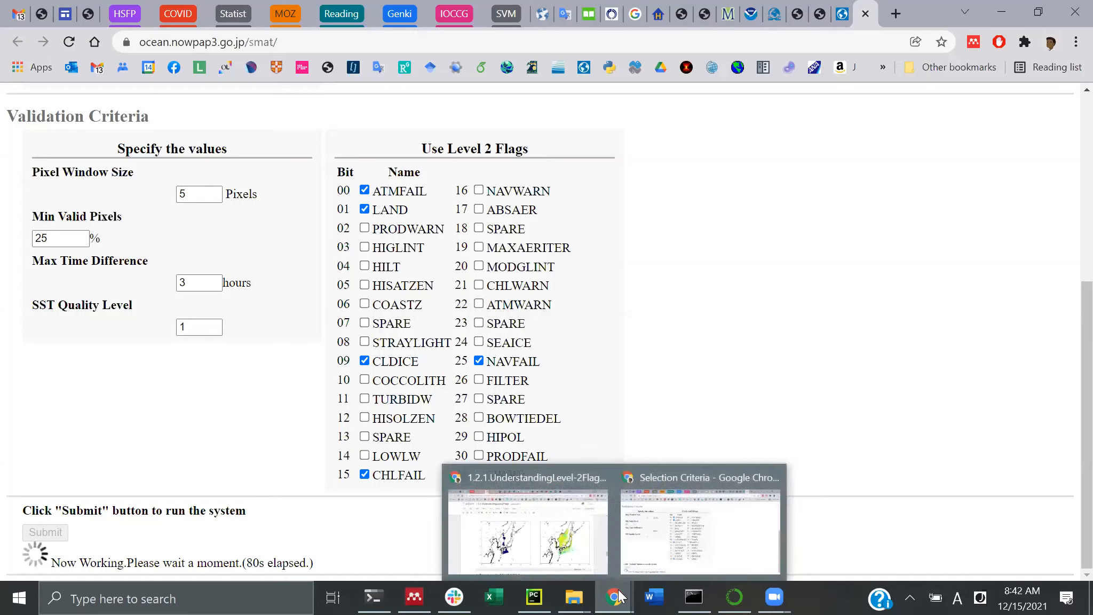
{"action": "left_click", "coordinate": [581, 531]}
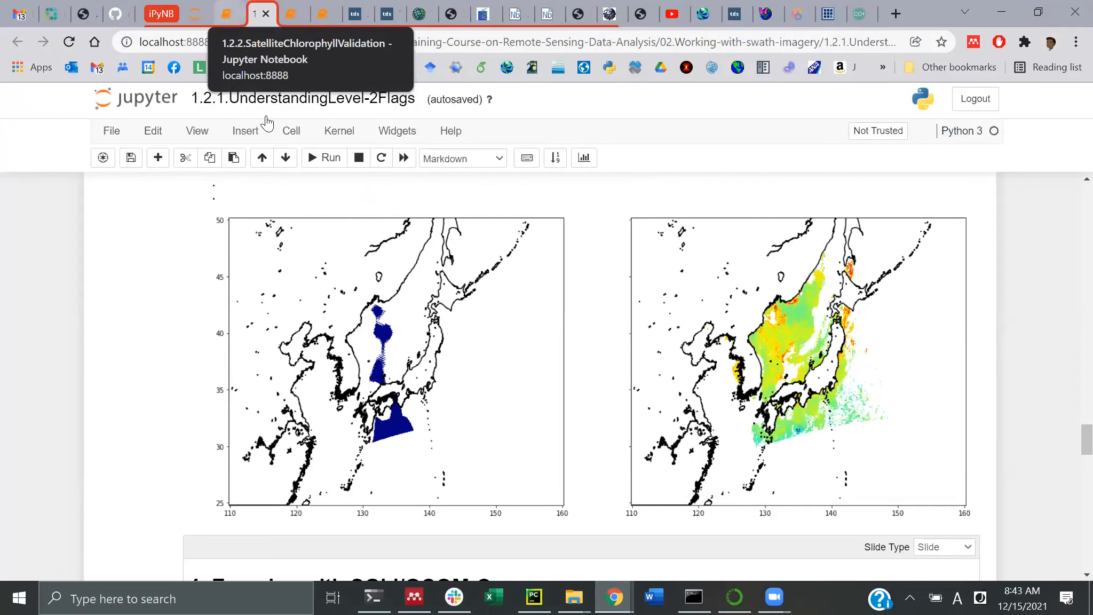
Switch to the 1.2.2.SatelliteChlorophyllValidation notebook and run its library import cell In [1]
{"action": "key", "text": "ctrl+Page_Up"}
{"action": "scroll", "coordinate": [290, 239], "scroll_direction": "up", "scroll_amount": 10}
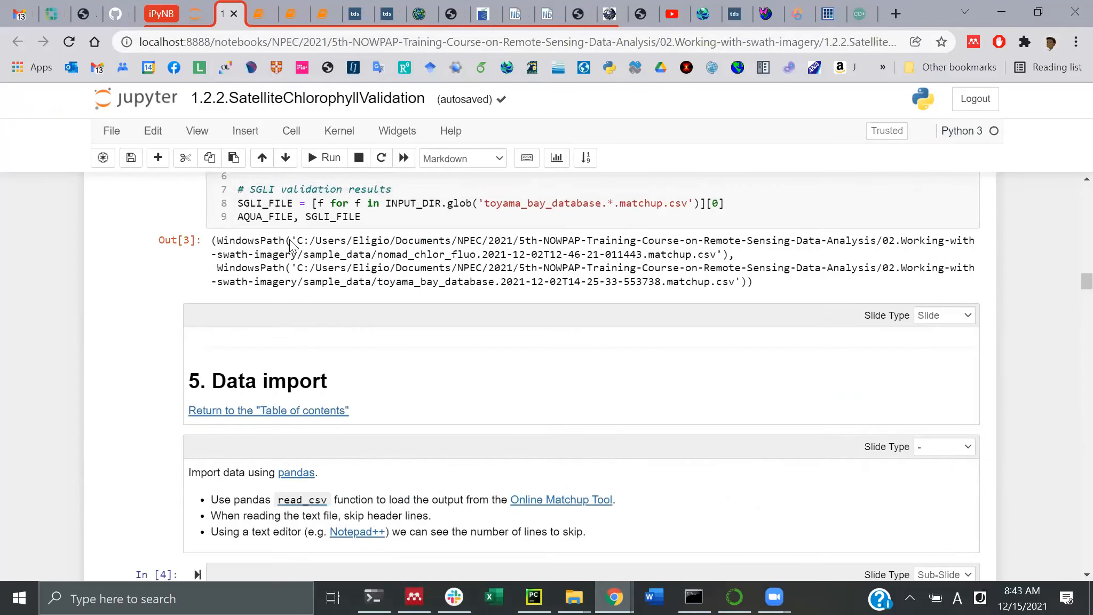
{"action": "scroll", "coordinate": [290, 243], "scroll_direction": "up", "scroll_amount": 10}
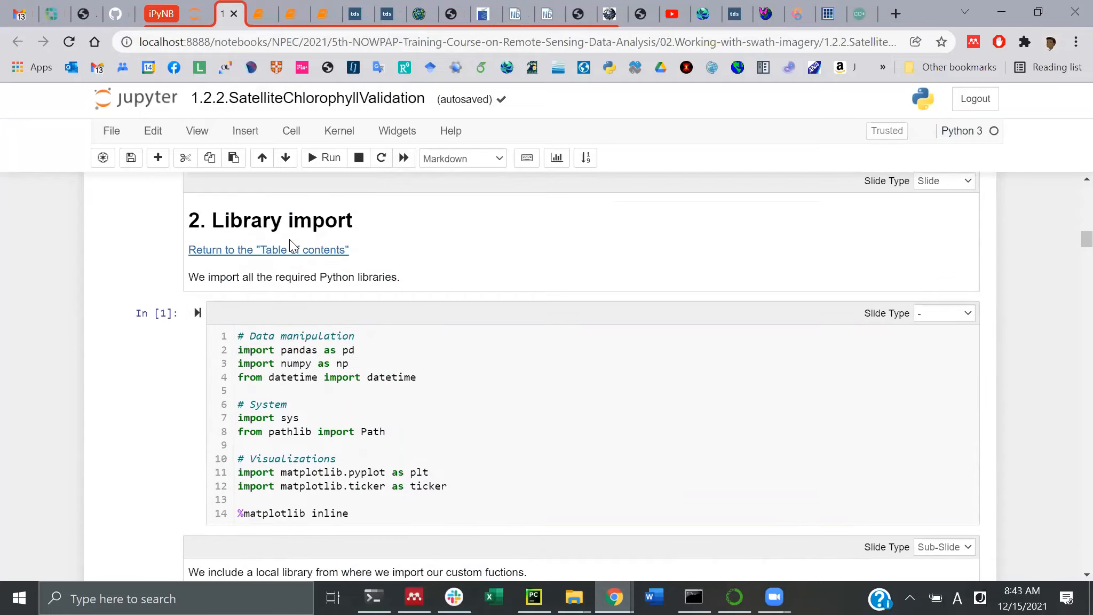
{"action": "scroll", "coordinate": [290, 241], "scroll_direction": "up", "scroll_amount": 12}
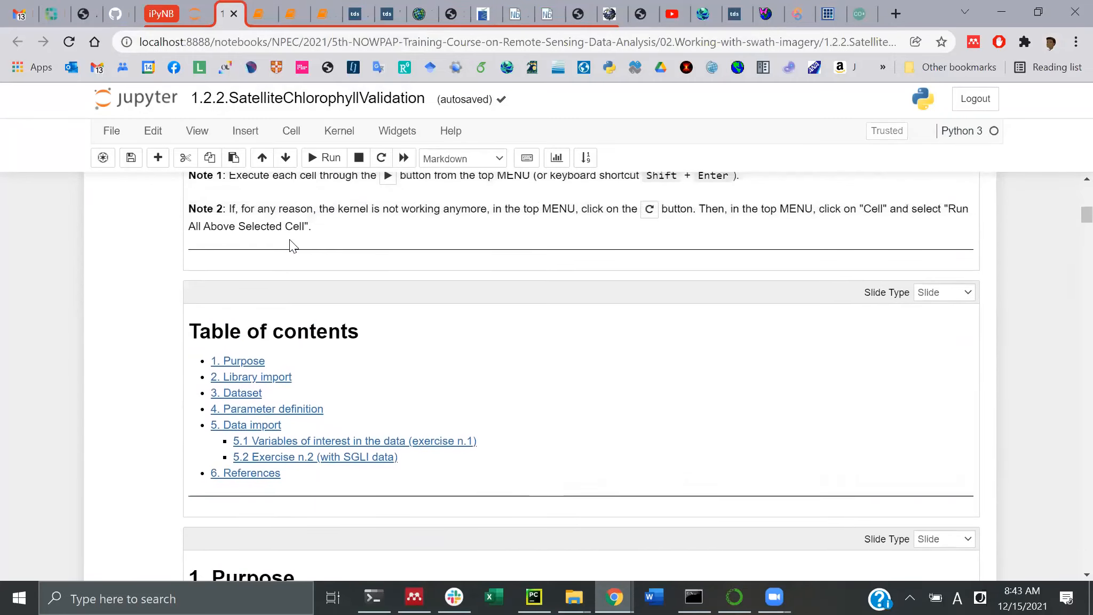
{"action": "scroll", "coordinate": [290, 246], "scroll_direction": "up", "scroll_amount": 8}
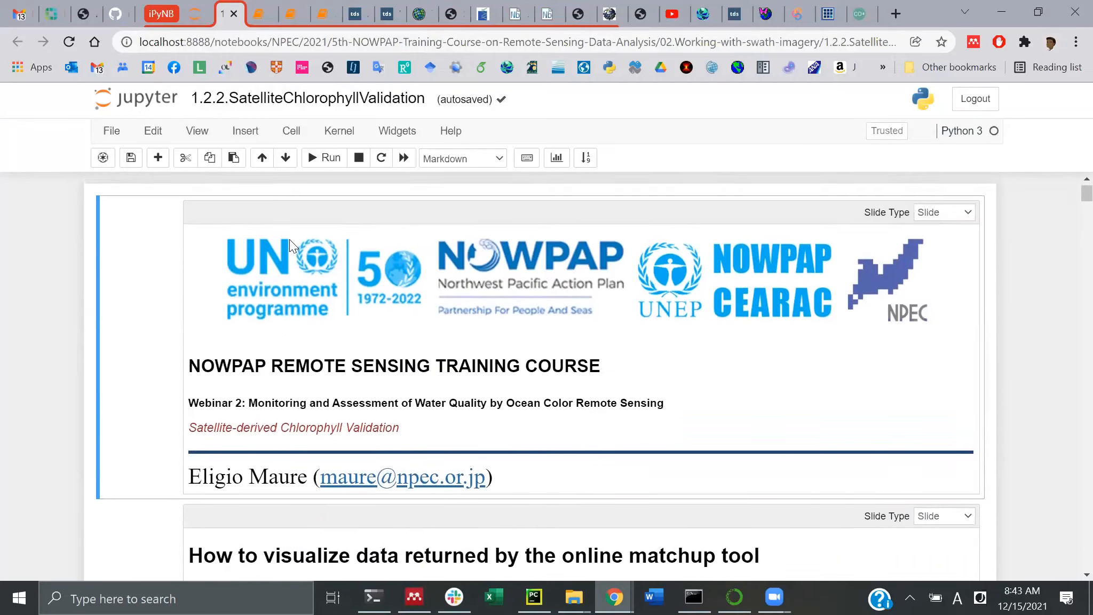
{"action": "scroll", "coordinate": [290, 246], "scroll_direction": "down", "scroll_amount": 7}
{"action": "scroll", "coordinate": [289, 243], "scroll_direction": "down", "scroll_amount": 14}
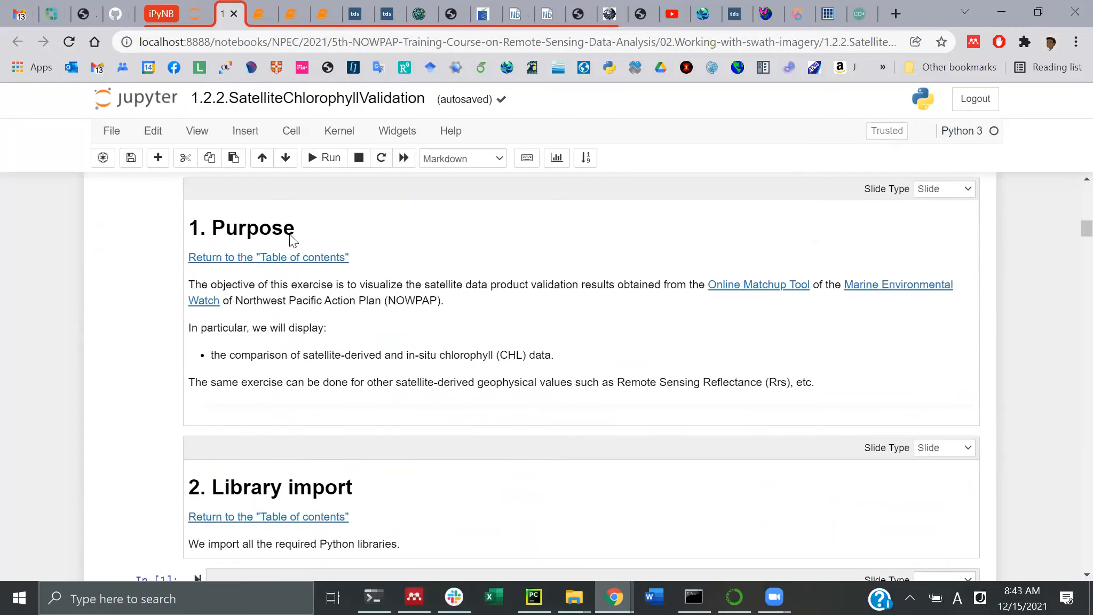
{"action": "scroll", "coordinate": [290, 240], "scroll_direction": "down", "scroll_amount": 4}
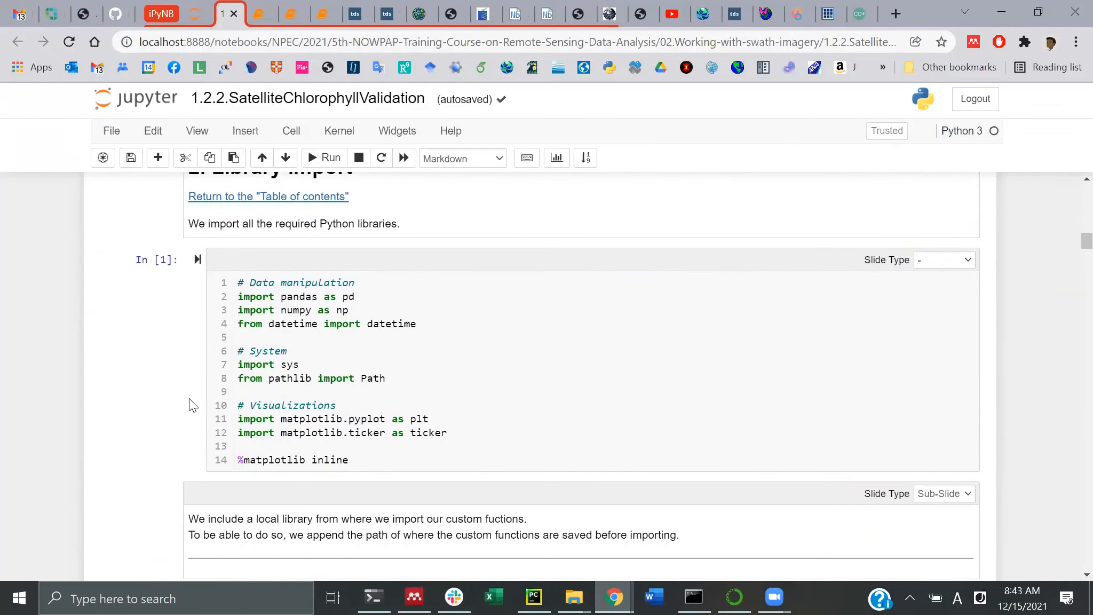
{"action": "left_click", "coordinate": [283, 387]}
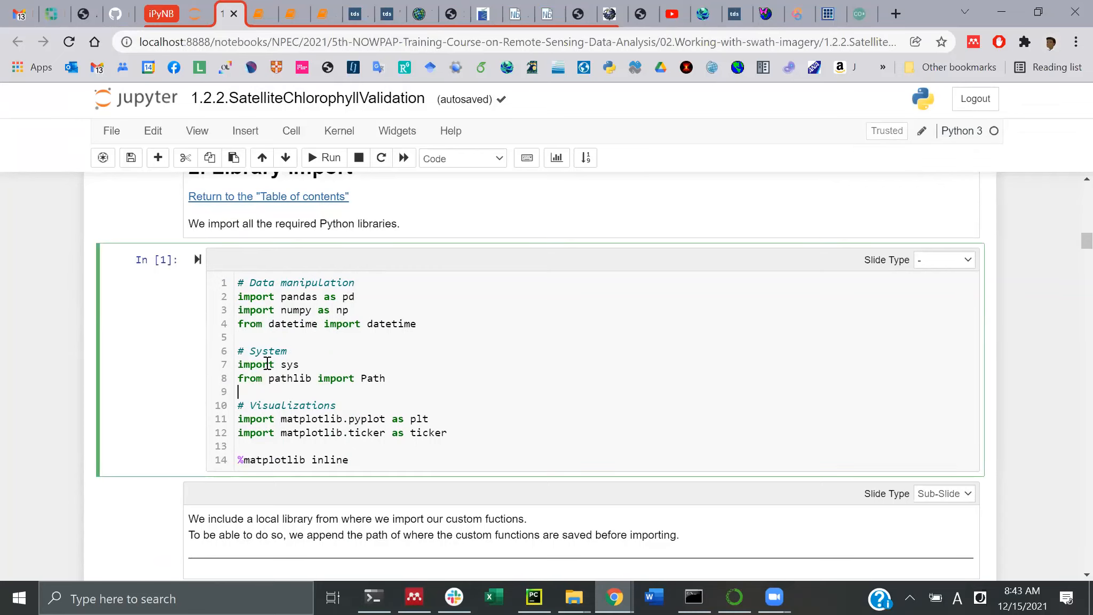
{"action": "left_click", "coordinate": [325, 158]}
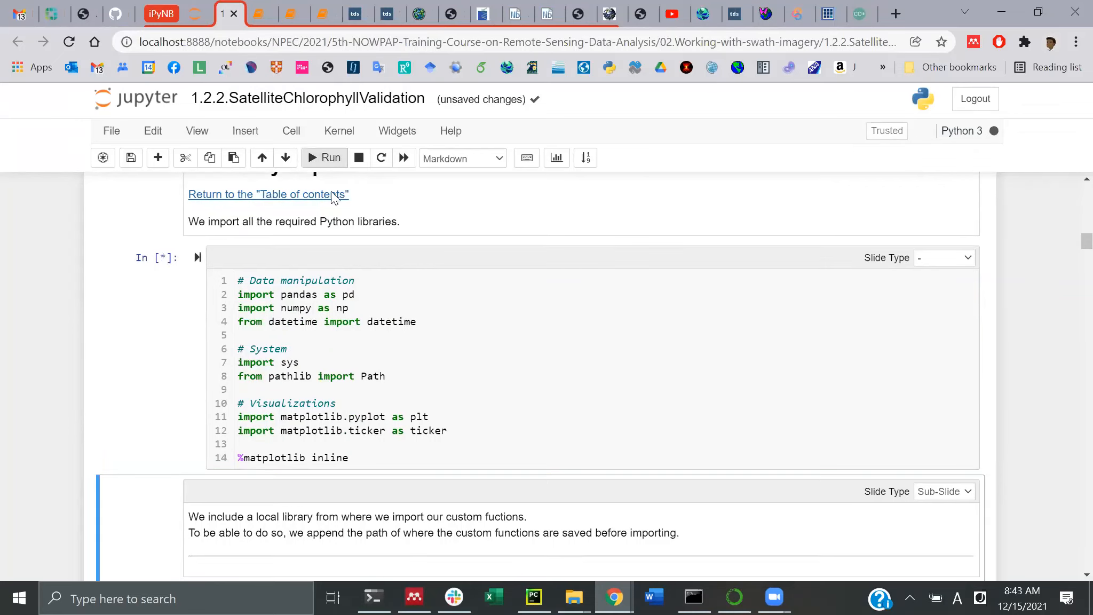
Run the sutils helper import cell In [2]
{"action": "scroll", "coordinate": [346, 332], "scroll_direction": "down", "scroll_amount": 2}
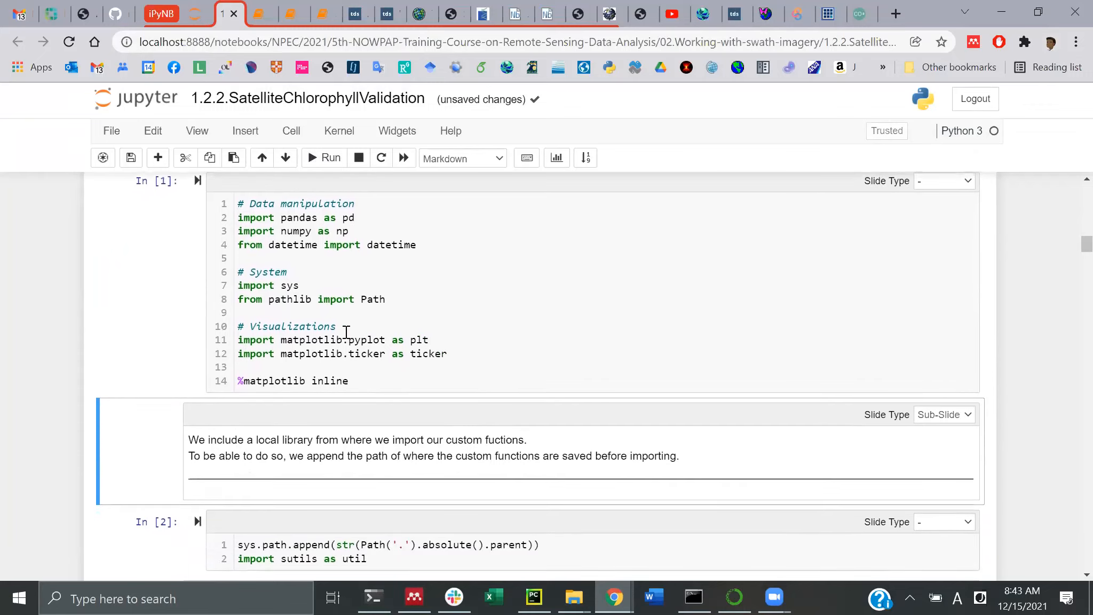
{"action": "scroll", "coordinate": [346, 332], "scroll_direction": "down", "scroll_amount": 4}
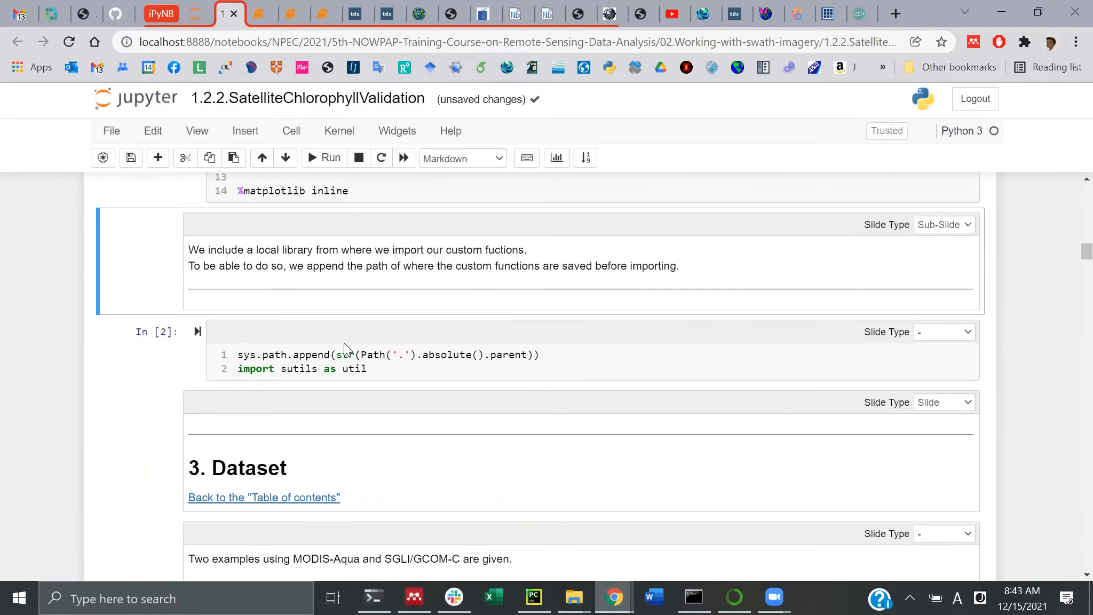
{"action": "left_click", "coordinate": [331, 368]}
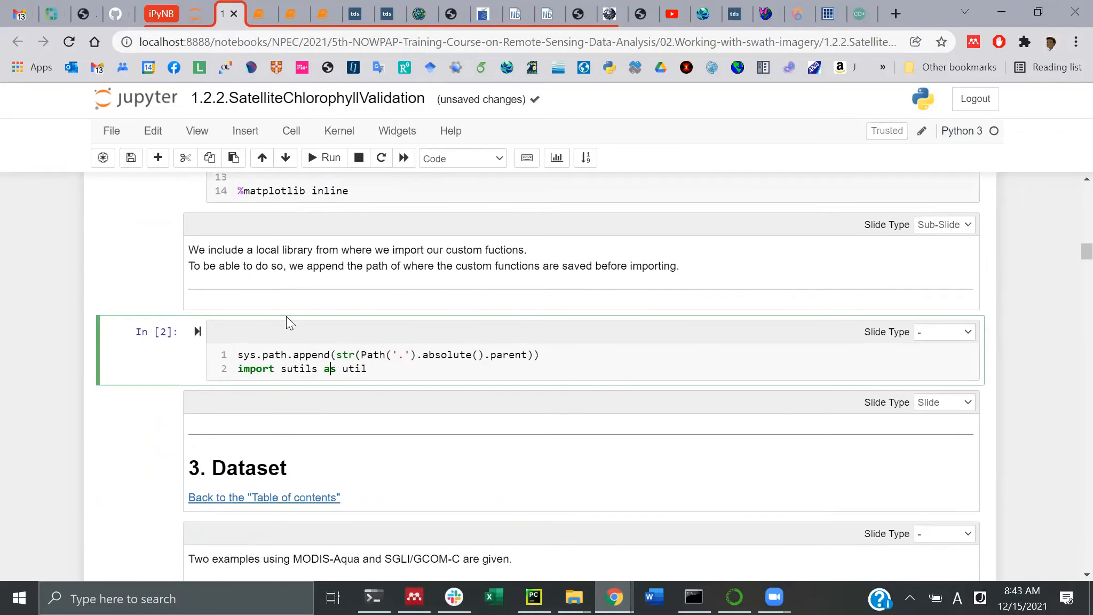
{"action": "left_click", "coordinate": [324, 159]}
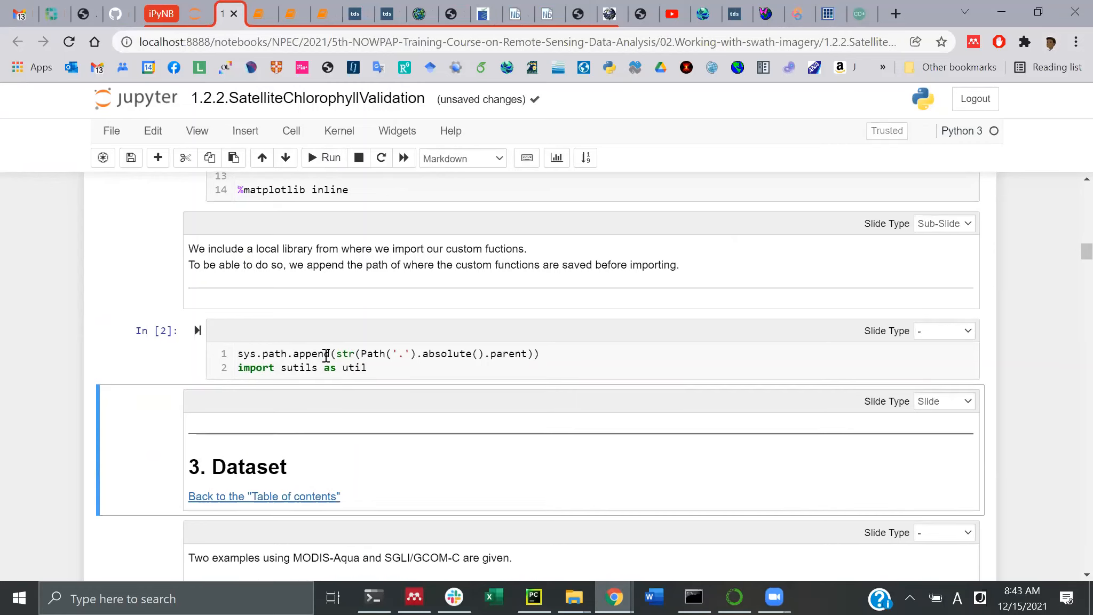
{"action": "scroll", "coordinate": [326, 356], "scroll_direction": "down", "scroll_amount": 2}
{"action": "scroll", "coordinate": [326, 356], "scroll_direction": "down", "scroll_amount": 1}
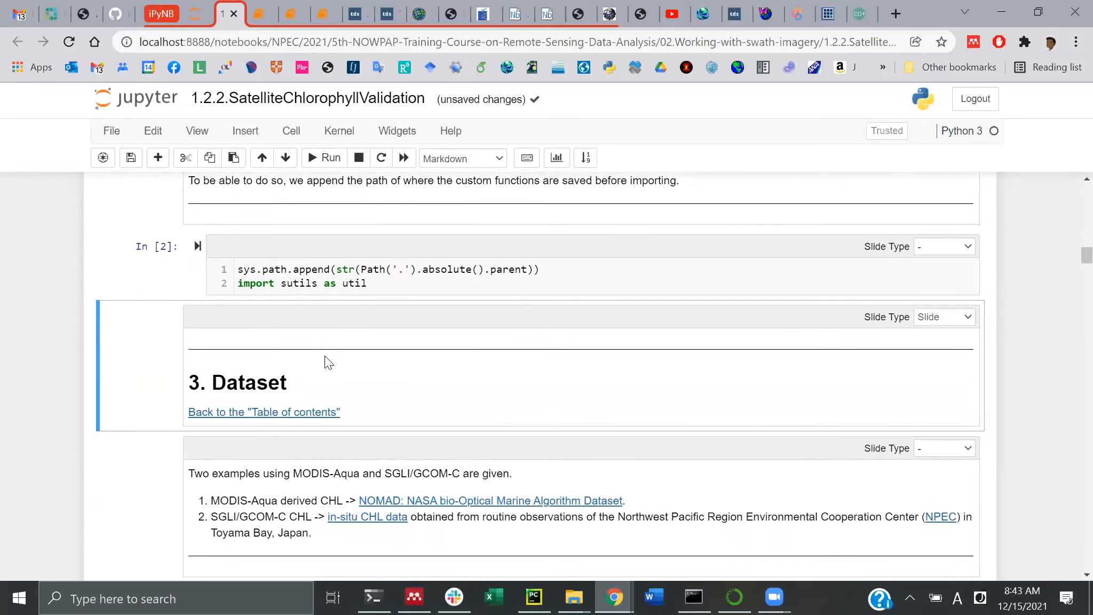
{"action": "scroll", "coordinate": [326, 361], "scroll_direction": "down", "scroll_amount": 3}
Run the parameter cell setting INPUT_DIR, OUTPUT_DIR and the AQUA_FILE/SGLI_FILE matchup paths
{"action": "scroll", "coordinate": [326, 356], "scroll_direction": "down", "scroll_amount": 2}
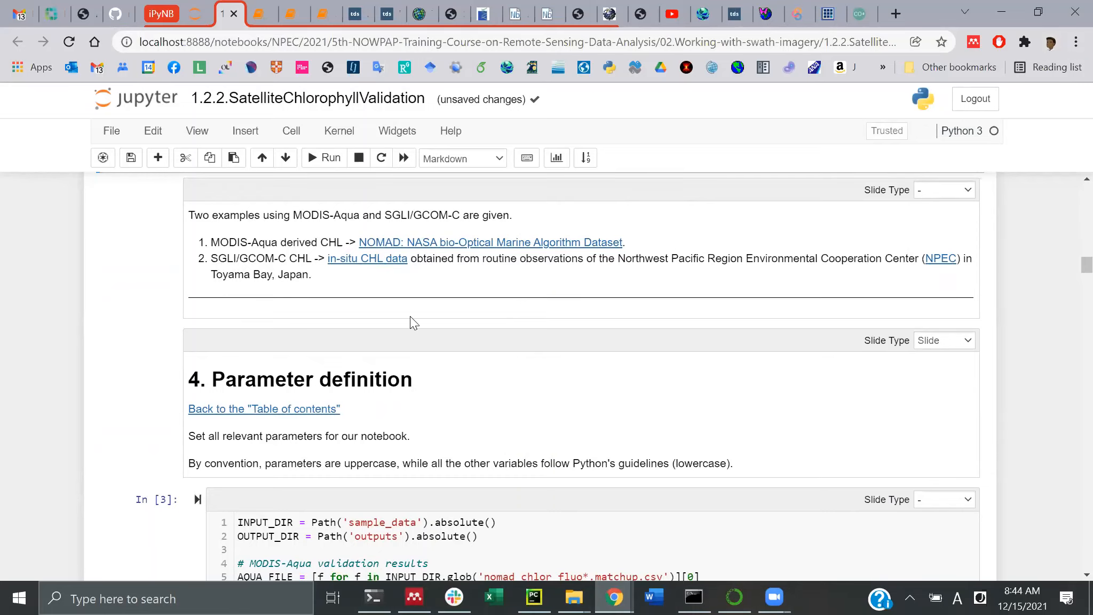
{"action": "scroll", "coordinate": [410, 316], "scroll_direction": "down", "scroll_amount": 2}
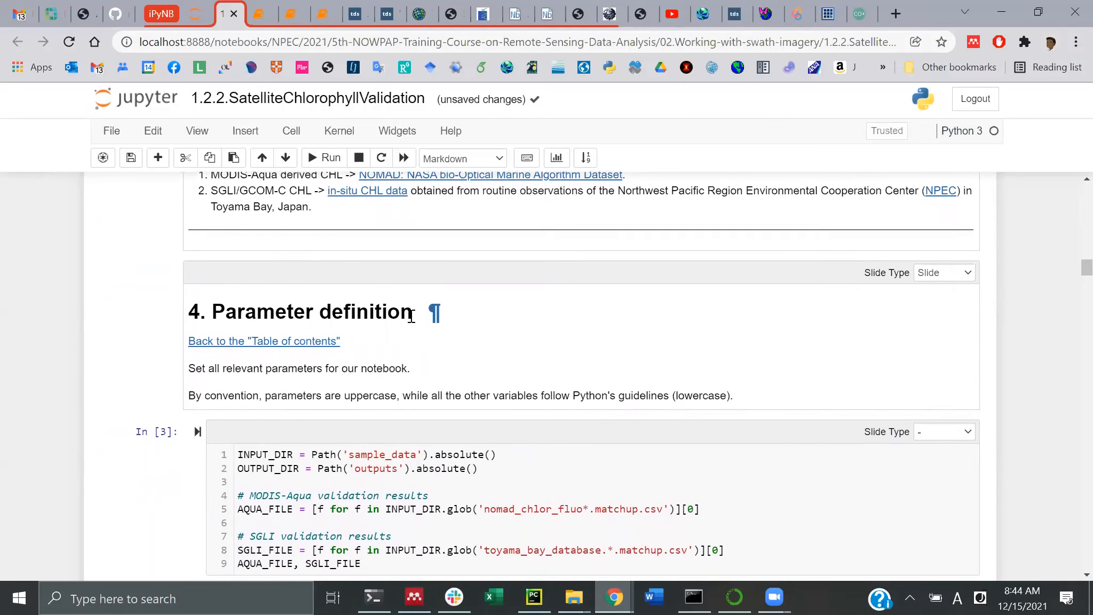
{"action": "scroll", "coordinate": [410, 315], "scroll_direction": "down", "scroll_amount": 2}
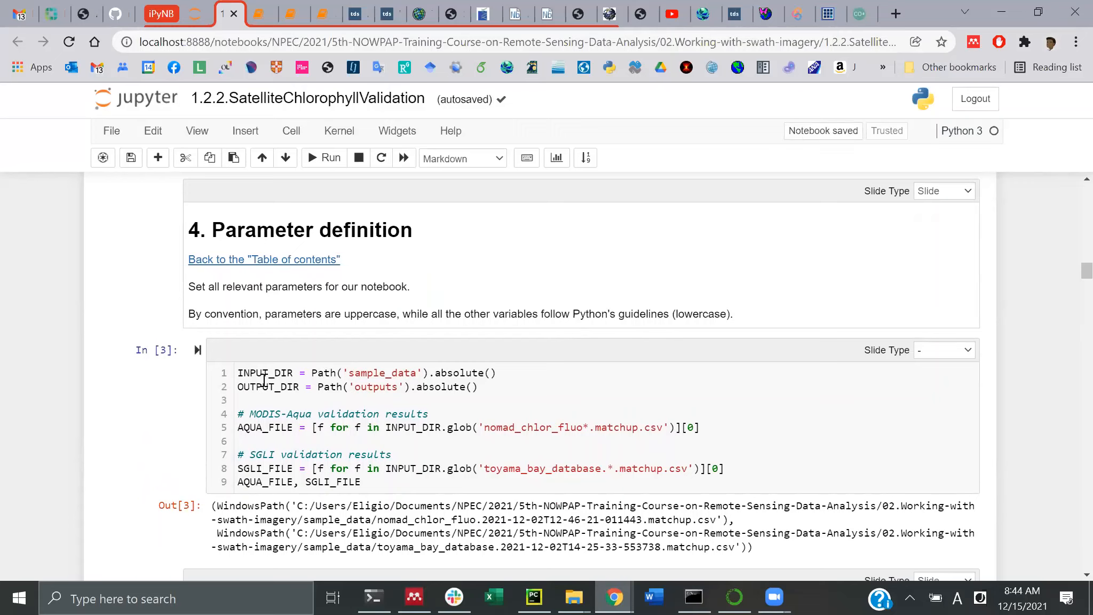
{"action": "left_click", "coordinate": [277, 374]}
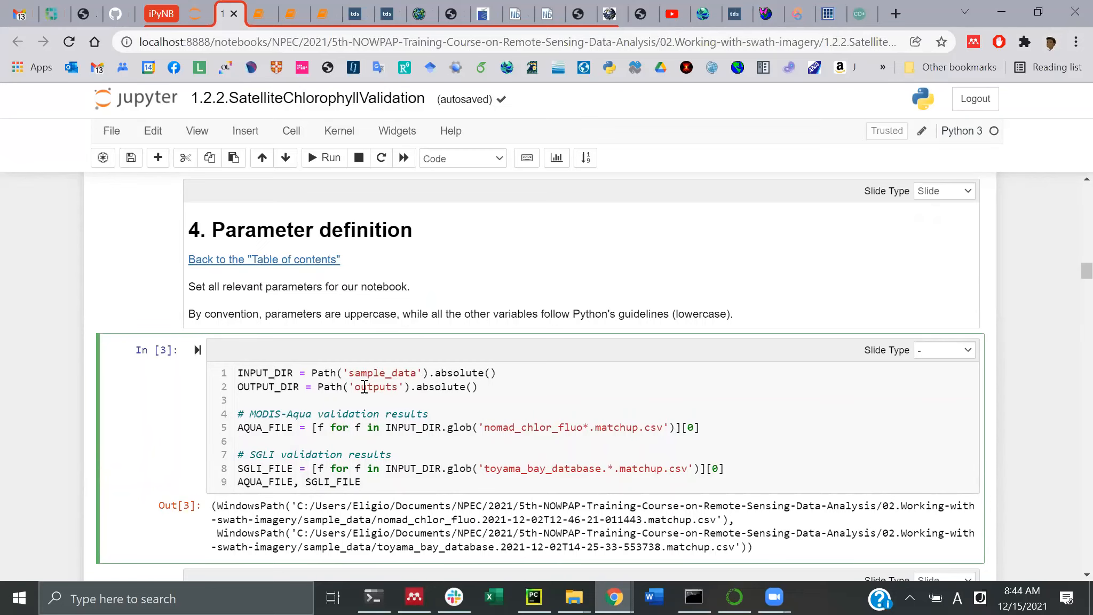
{"action": "scroll", "coordinate": [383, 384], "scroll_direction": "down", "scroll_amount": 1}
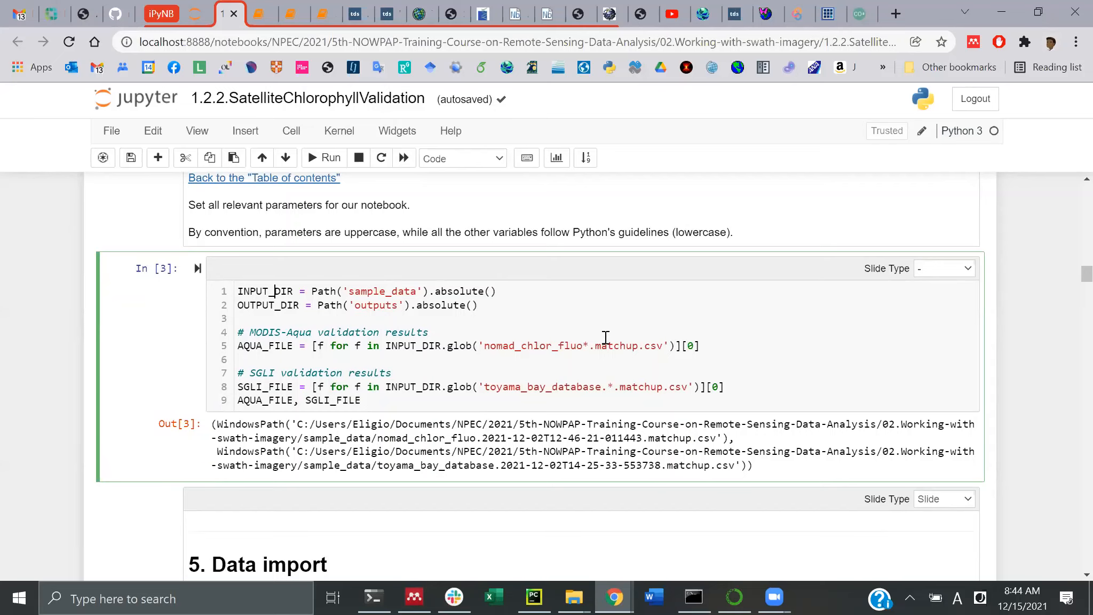
{"action": "left_click", "coordinate": [574, 597]}
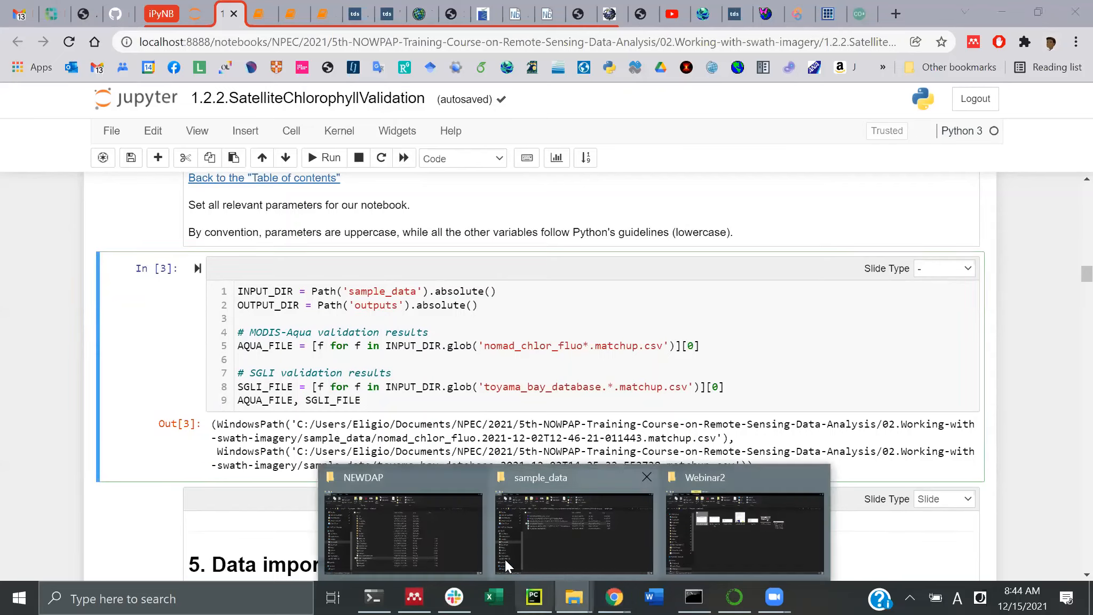
{"action": "left_click", "coordinate": [557, 533]}
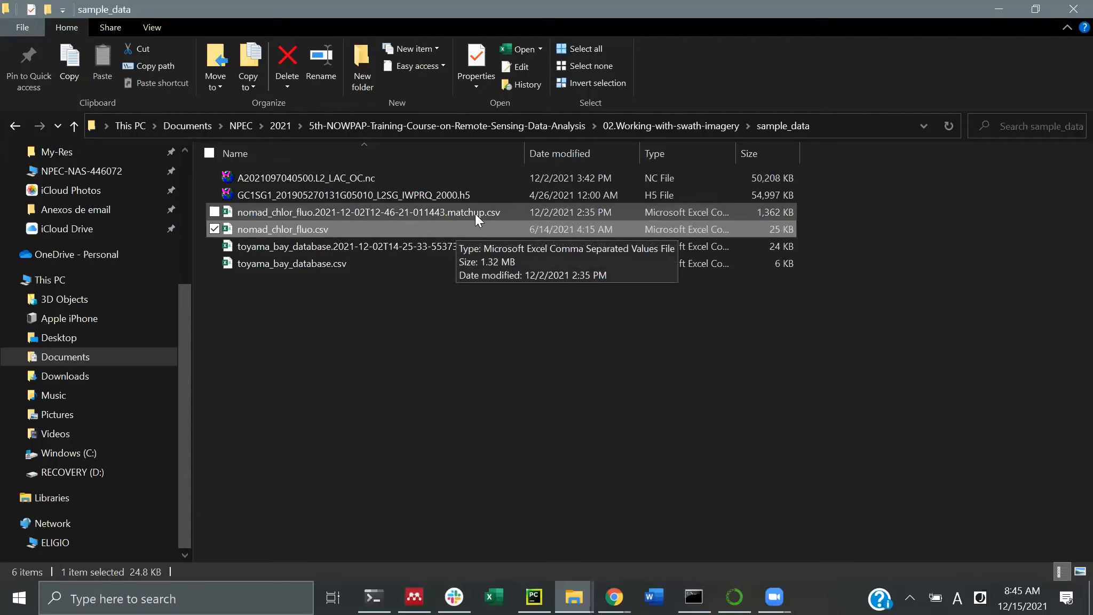
{"action": "left_click", "coordinate": [1007, 7]}
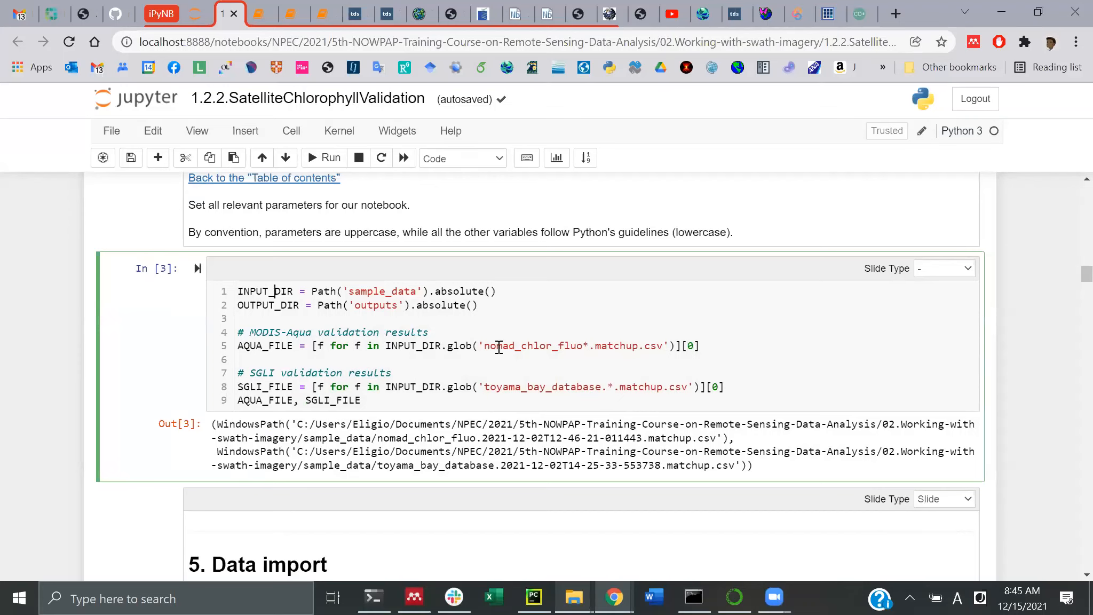
Rerun the matchup-file locating cell and scroll down to the 5. Data import section
{"action": "left_click", "coordinate": [324, 160]}
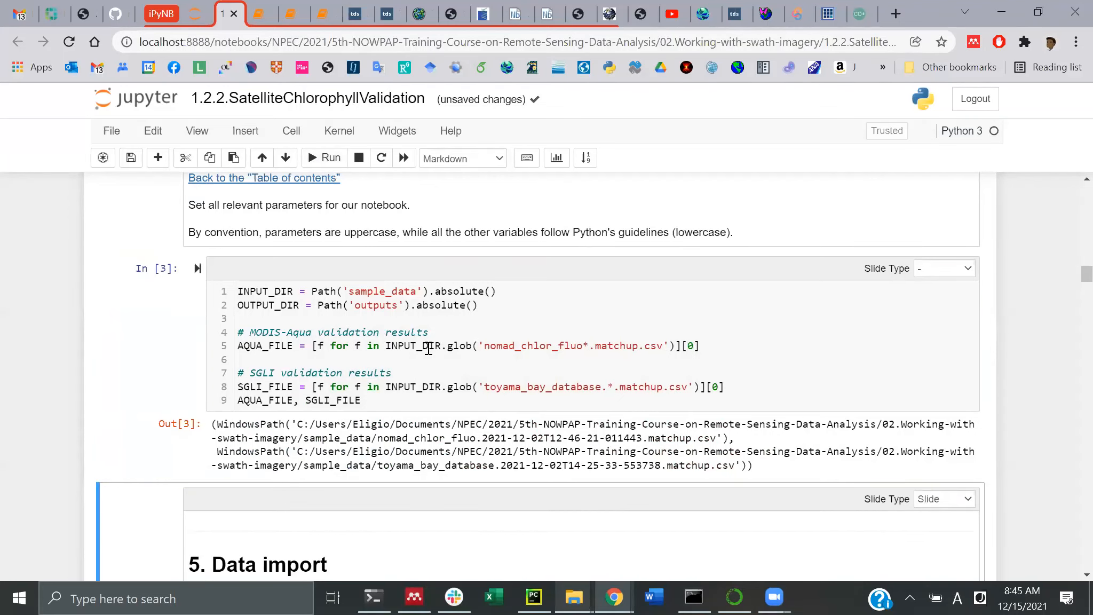
{"action": "scroll", "coordinate": [429, 348], "scroll_direction": "down", "scroll_amount": 4}
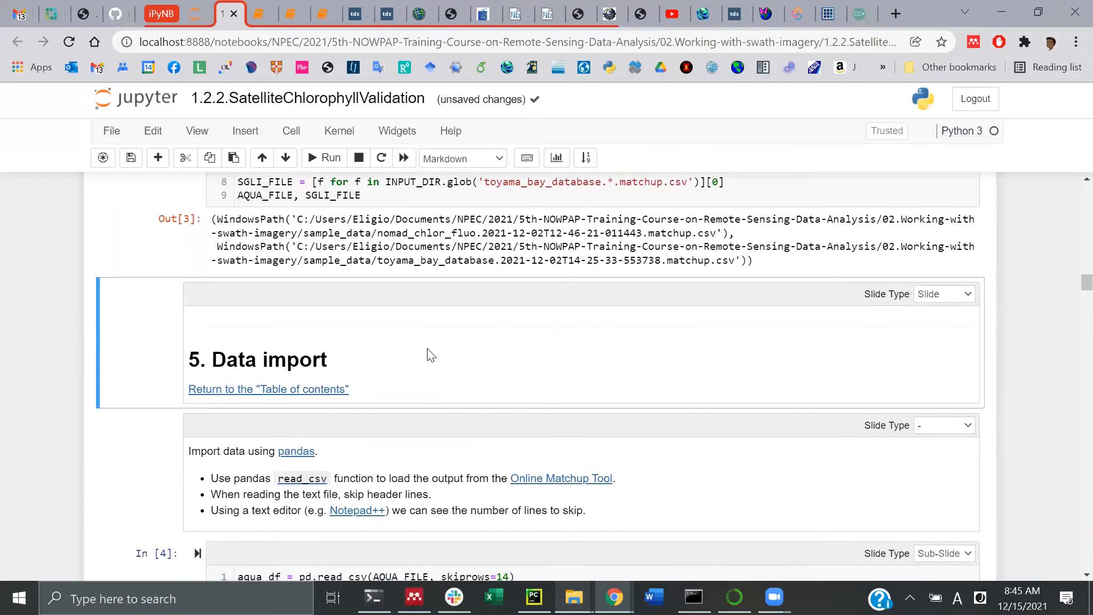
{"action": "scroll", "coordinate": [431, 355], "scroll_direction": "down", "scroll_amount": 3}
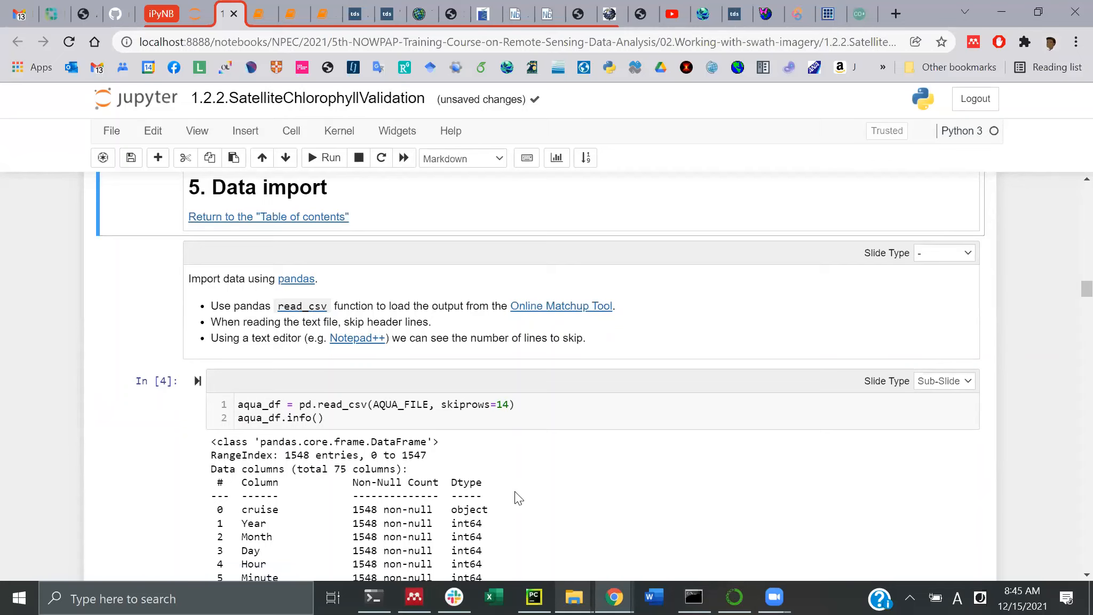
{"action": "mouse_move", "coordinate": [575, 597]}
{"action": "mouse_move", "coordinate": [614, 593]}
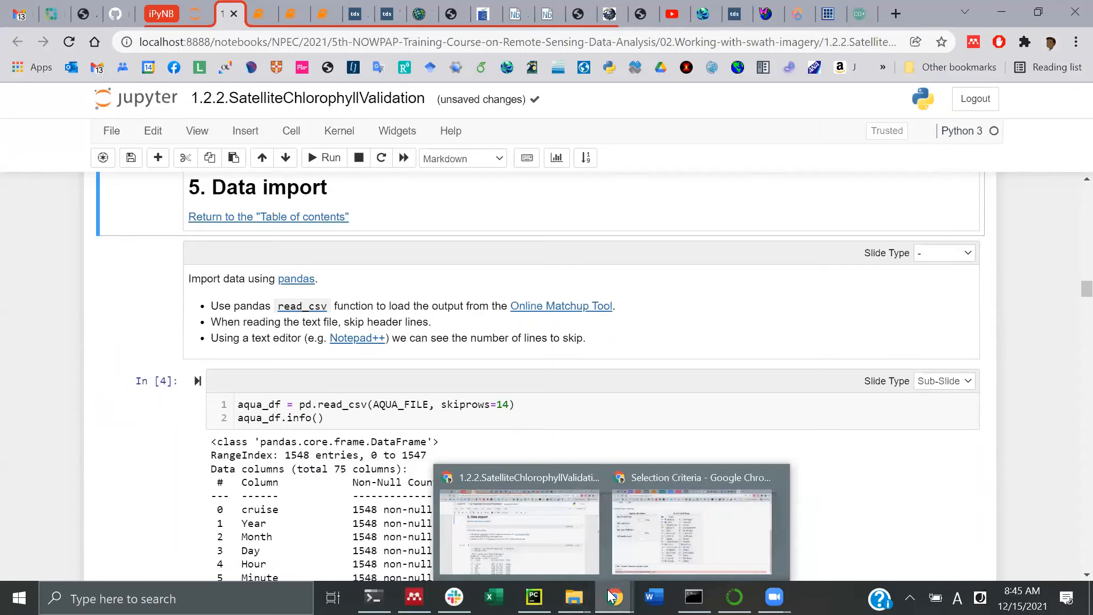
{"action": "left_click", "coordinate": [661, 531]}
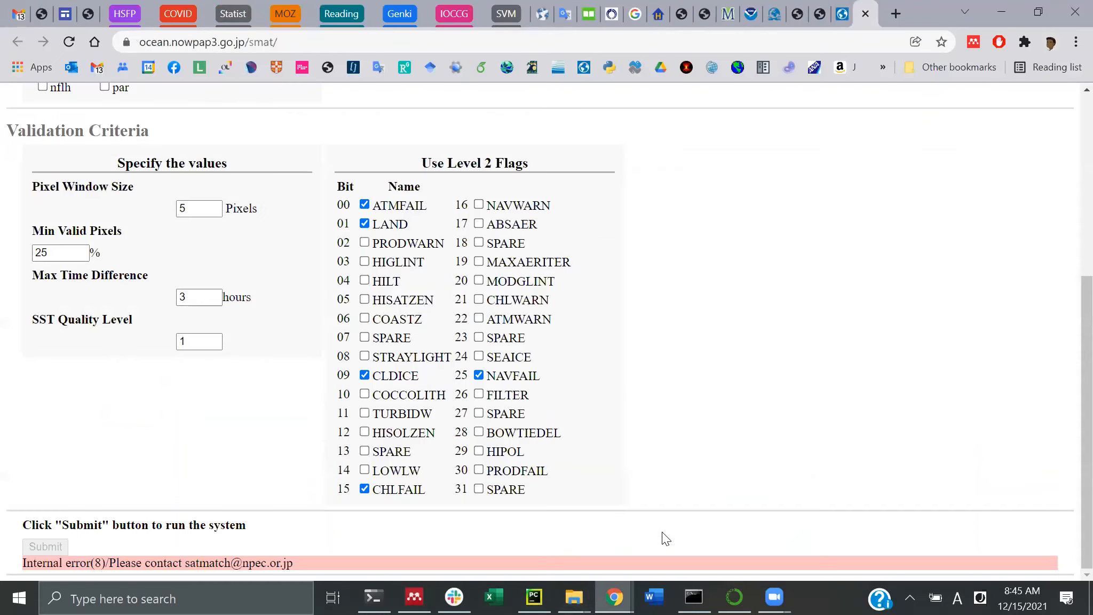
{"action": "scroll", "coordinate": [431, 443], "scroll_direction": "up", "scroll_amount": 5}
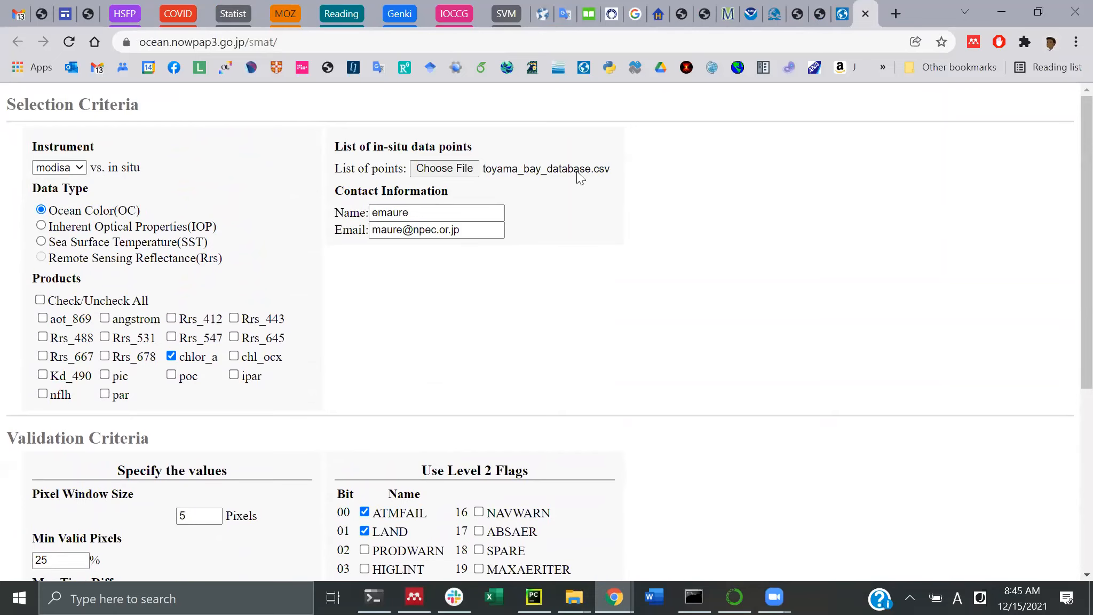
{"action": "mouse_move", "coordinate": [576, 597]}
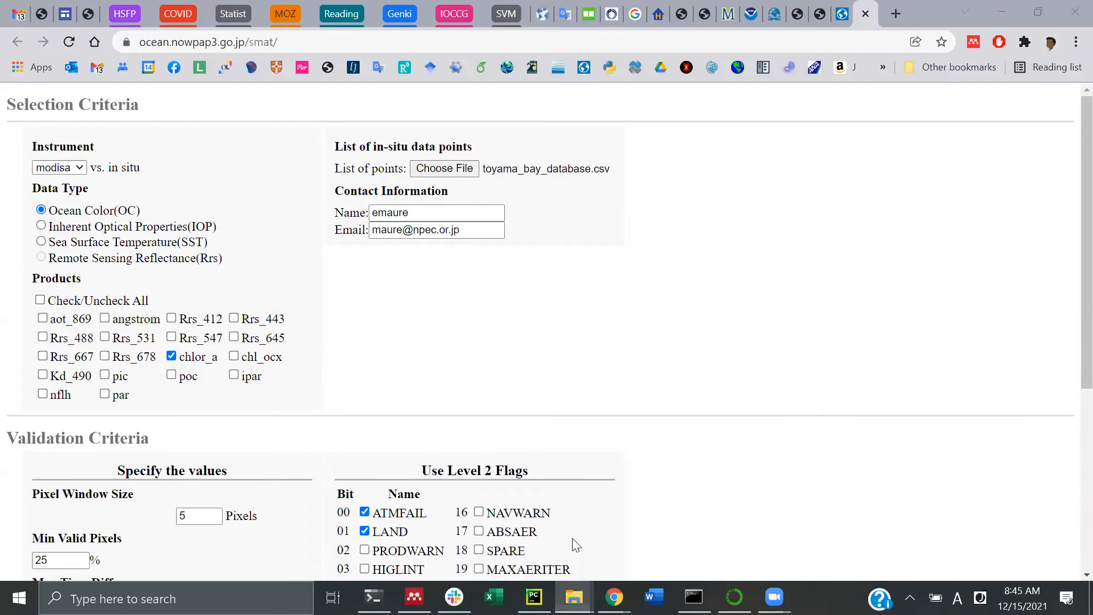
Open nomad_chlor_fluo.csv in Notepad++ to check its header line, then minimize the editor
{"action": "left_click", "coordinate": [572, 538]}
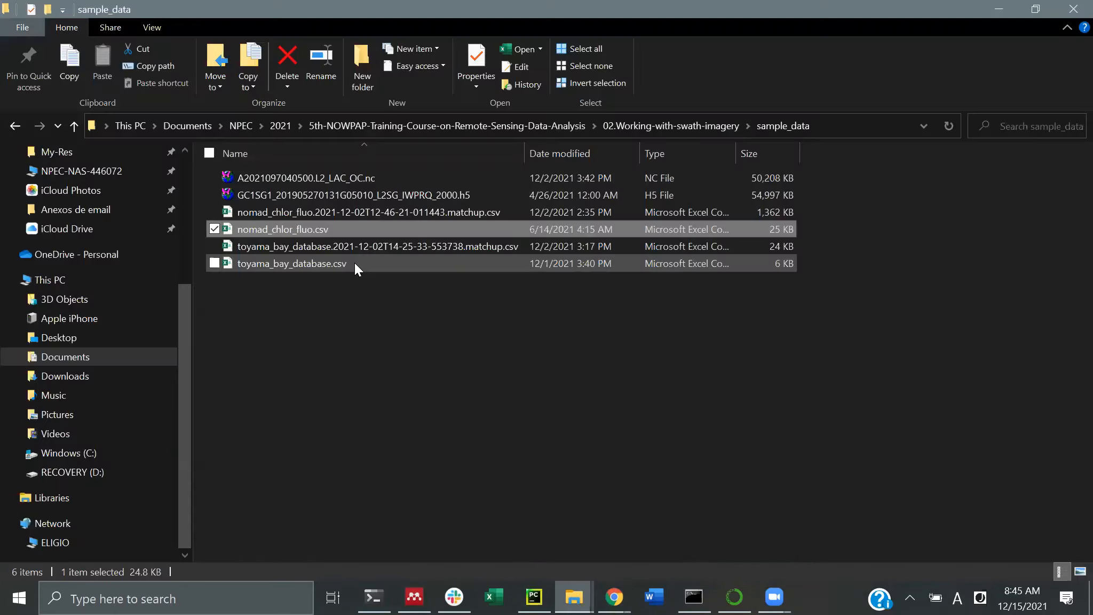
{"action": "right_click", "coordinate": [319, 228]}
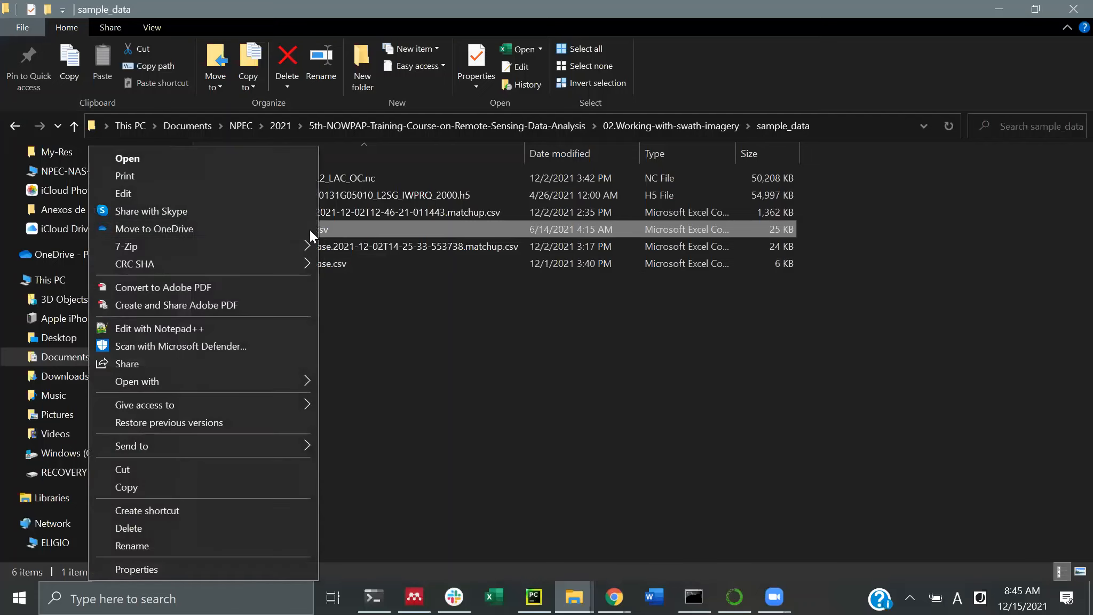
{"action": "left_click", "coordinate": [181, 328]}
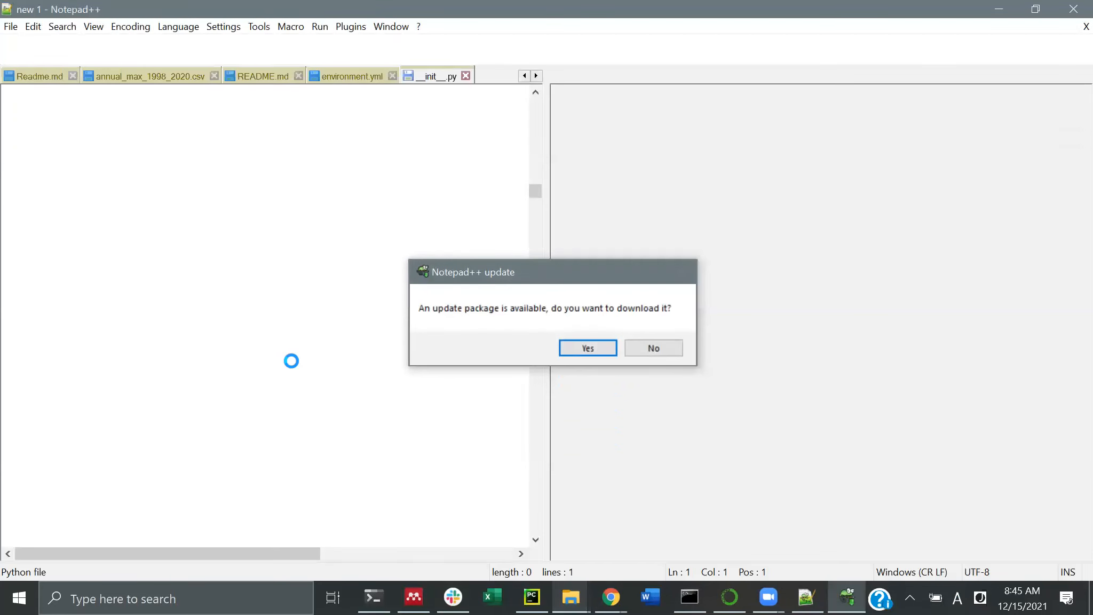
{"action": "left_click", "coordinate": [651, 347]}
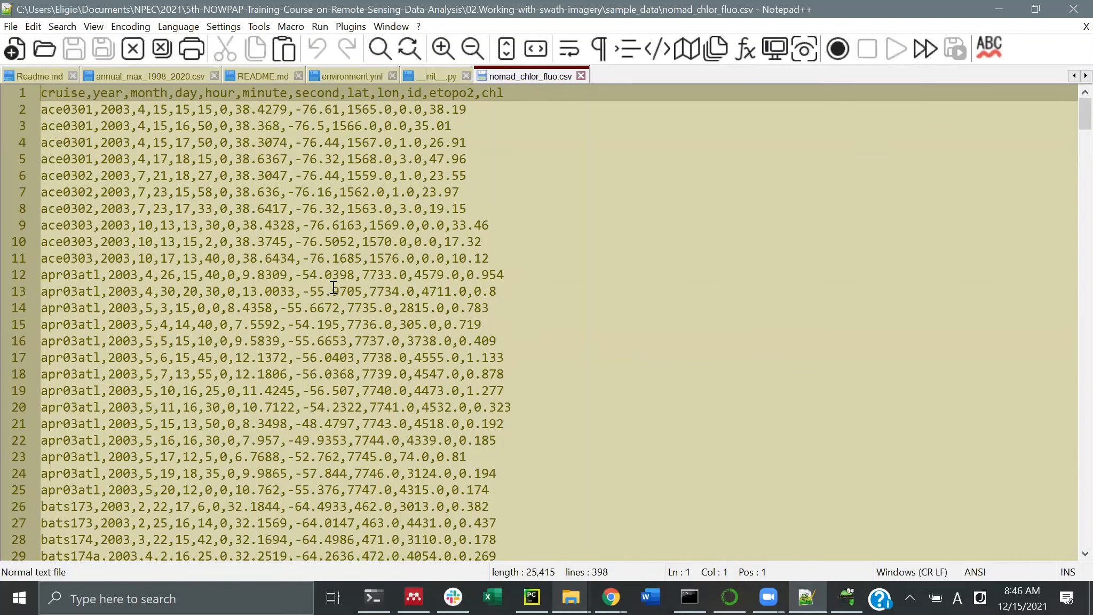
{"action": "scroll", "coordinate": [334, 288], "scroll_direction": "down", "scroll_amount": 8}
{"action": "scroll", "coordinate": [334, 288], "scroll_direction": "up", "scroll_amount": 8}
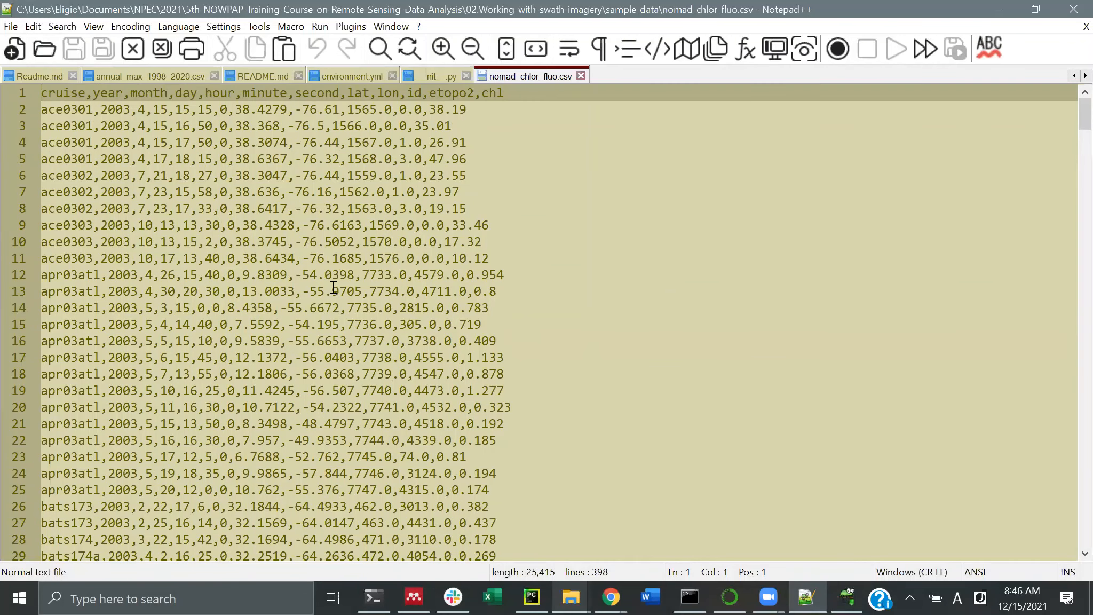
{"action": "left_click", "coordinate": [997, 9]}
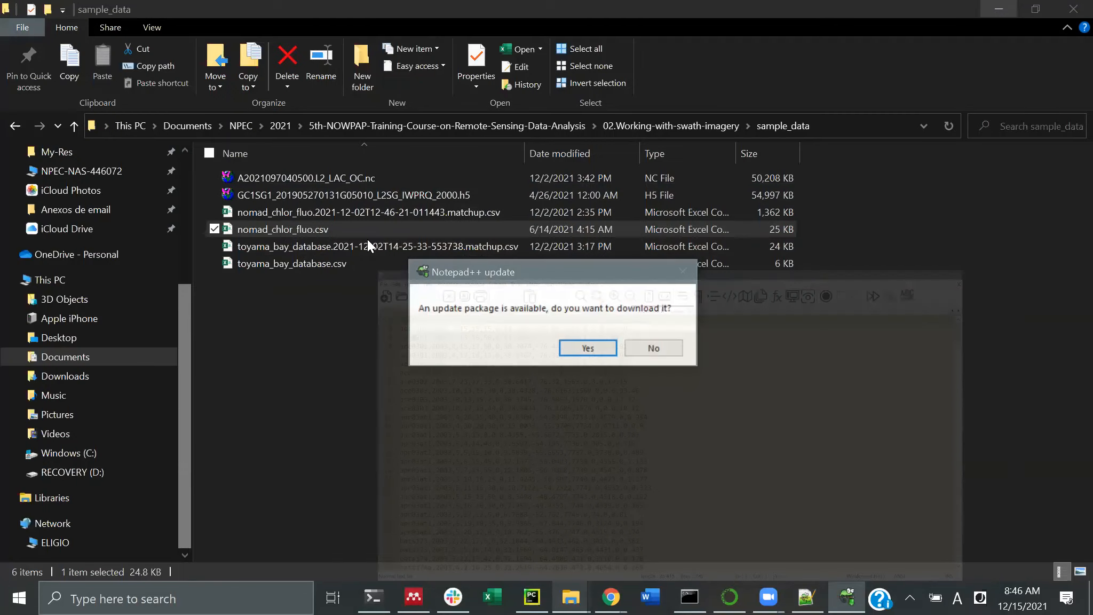
Decline the Notepad++ update and open the nomad_chlor_fluo matchup CSV in Notepad++
{"action": "left_click", "coordinate": [667, 349]}
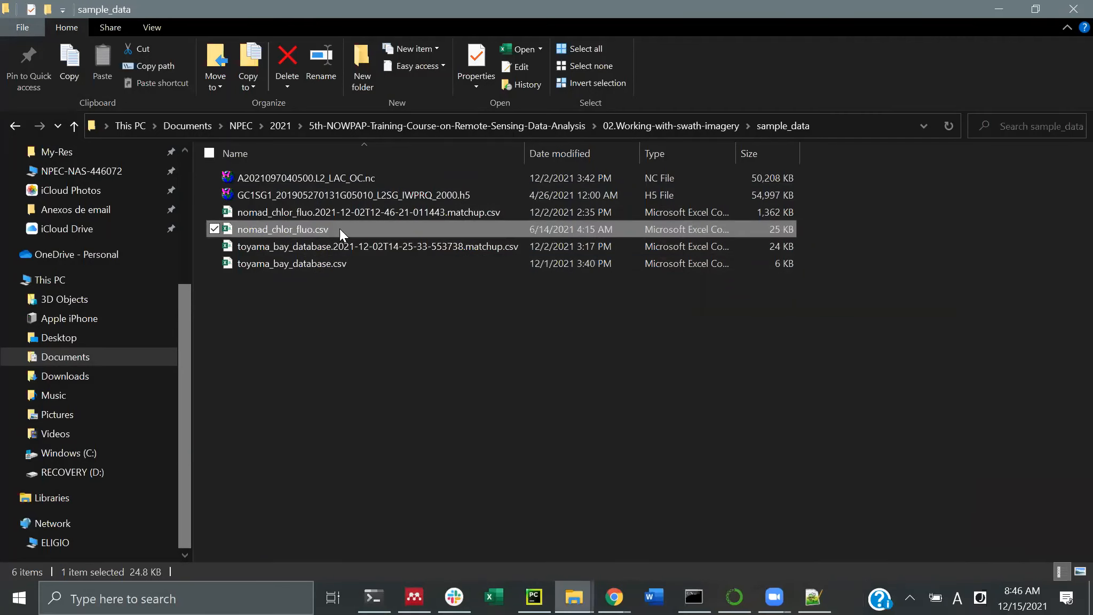
{"action": "left_click", "coordinate": [366, 213]}
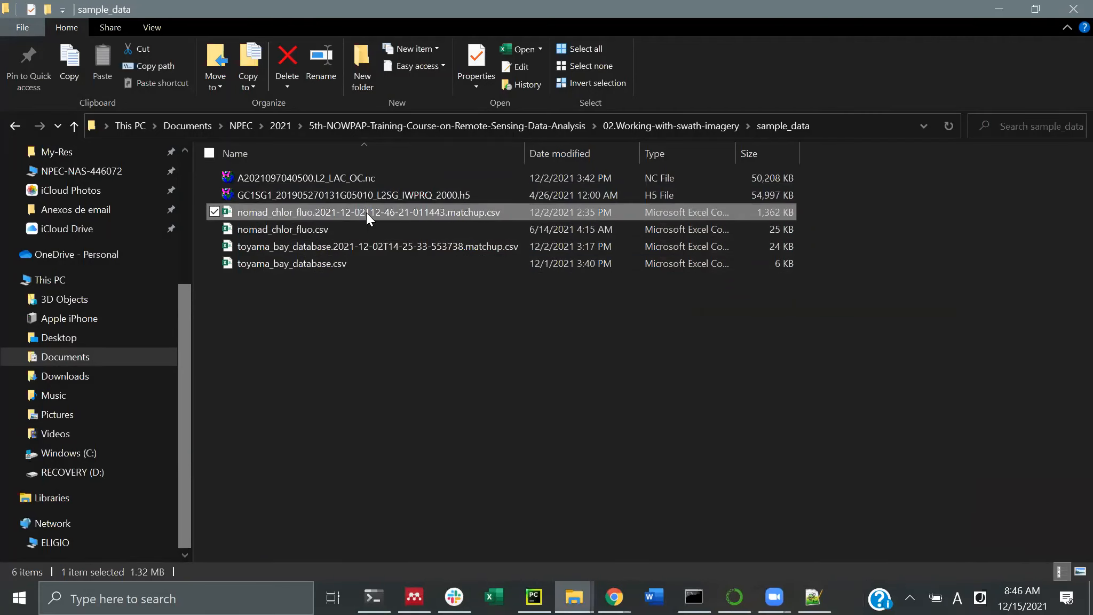
{"action": "right_click", "coordinate": [366, 212]}
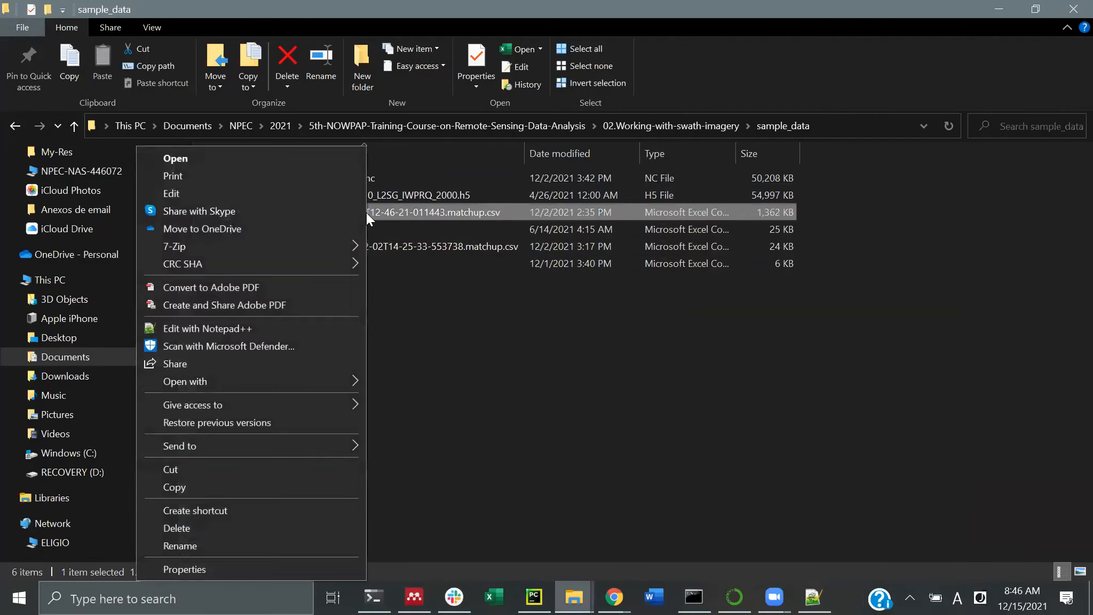
{"action": "left_click", "coordinate": [240, 328]}
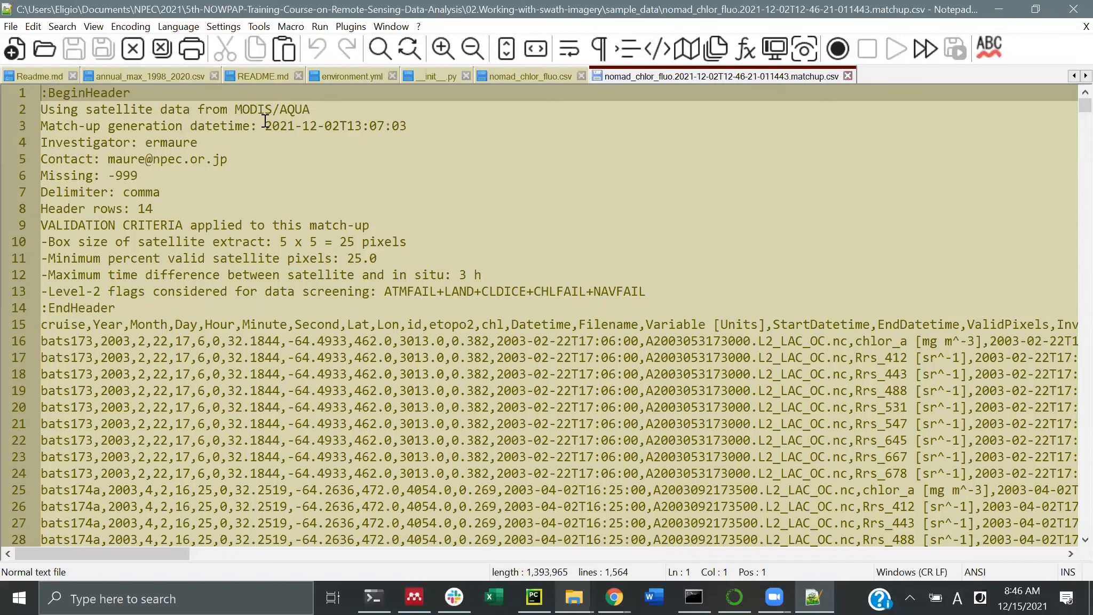
Highlight the header's generation datetime, investigator, contact, -999 missing-value code and comma delimiter
{"action": "left_click_drag", "start_coordinate": [266, 125], "coordinate": [414, 119]}
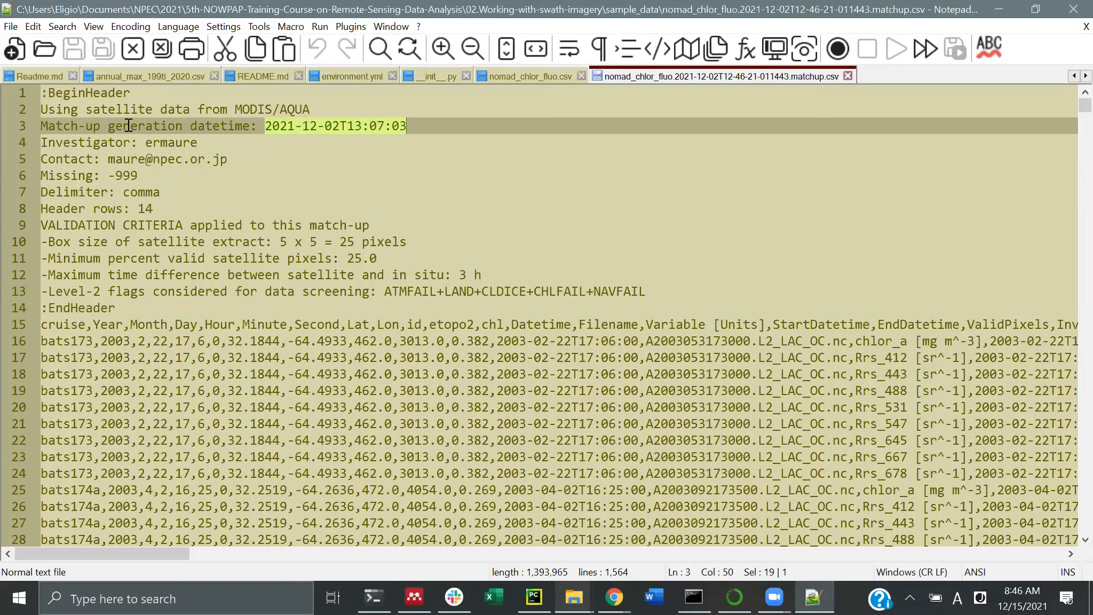
{"action": "left_click", "coordinate": [165, 143]}
{"action": "double_click", "coordinate": [165, 143]}
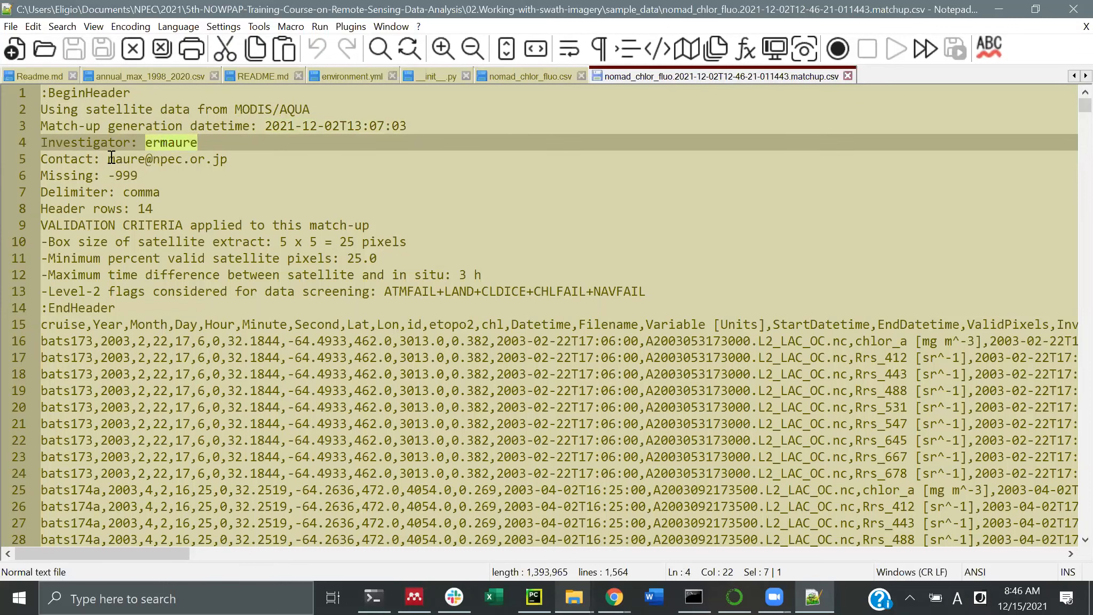
{"action": "left_click_drag", "start_coordinate": [109, 159], "coordinate": [235, 159]}
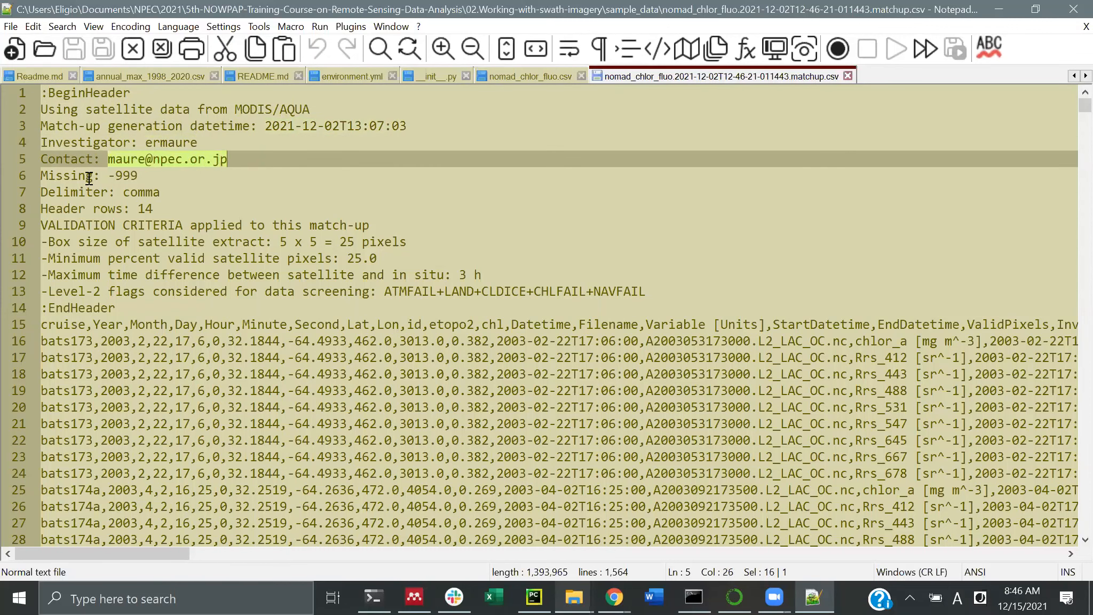
{"action": "left_click_drag", "start_coordinate": [109, 176], "coordinate": [143, 175]}
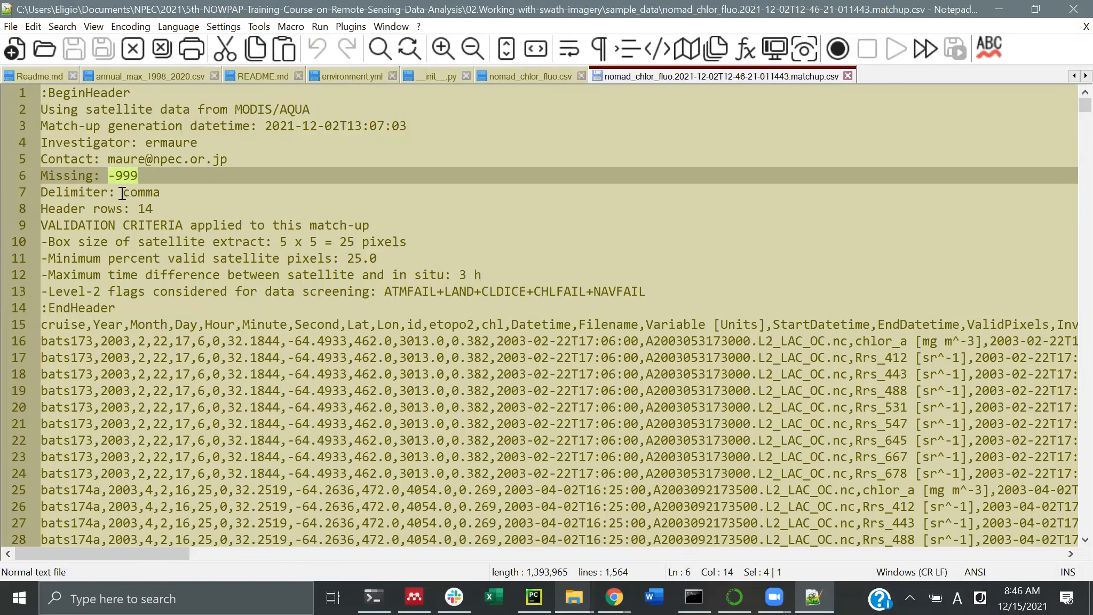
{"action": "left_click_drag", "start_coordinate": [124, 193], "coordinate": [172, 196]}
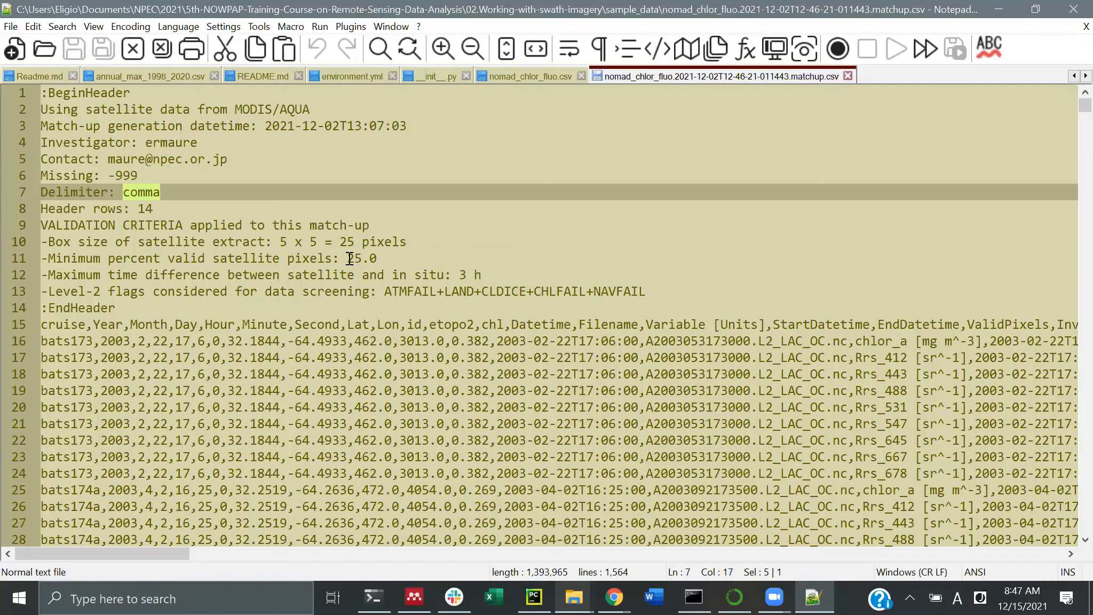
Highlight the 25.0 pixel minimum, 3 h time limit, Level-2 flags, EndHeader, then select lines 15–24
{"action": "left_click_drag", "start_coordinate": [348, 259], "coordinate": [377, 258]}
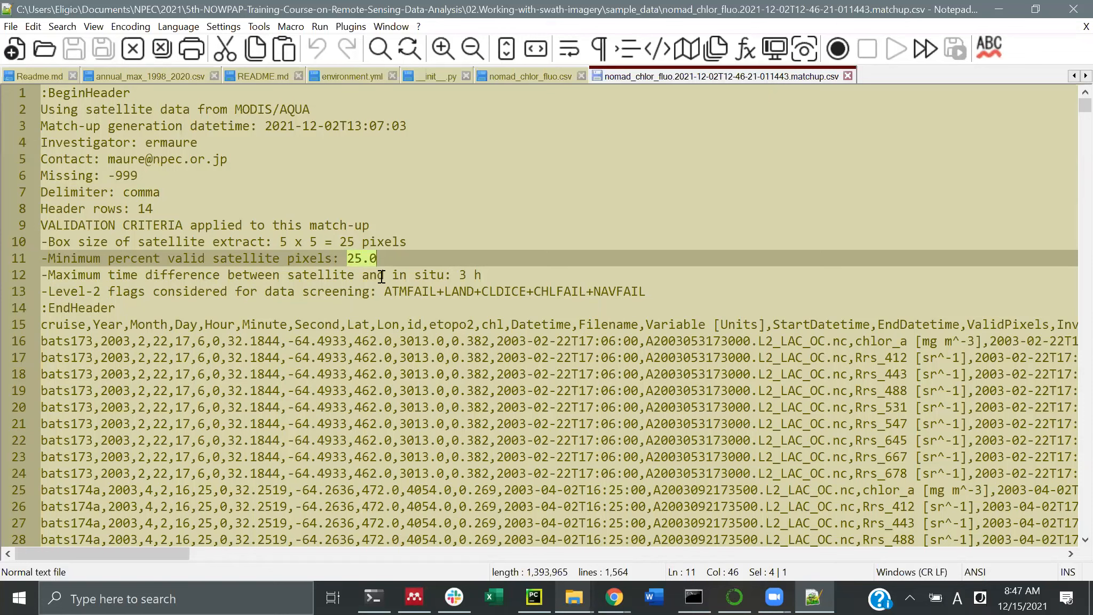
{"action": "left_click_drag", "start_coordinate": [458, 275], "coordinate": [495, 274]}
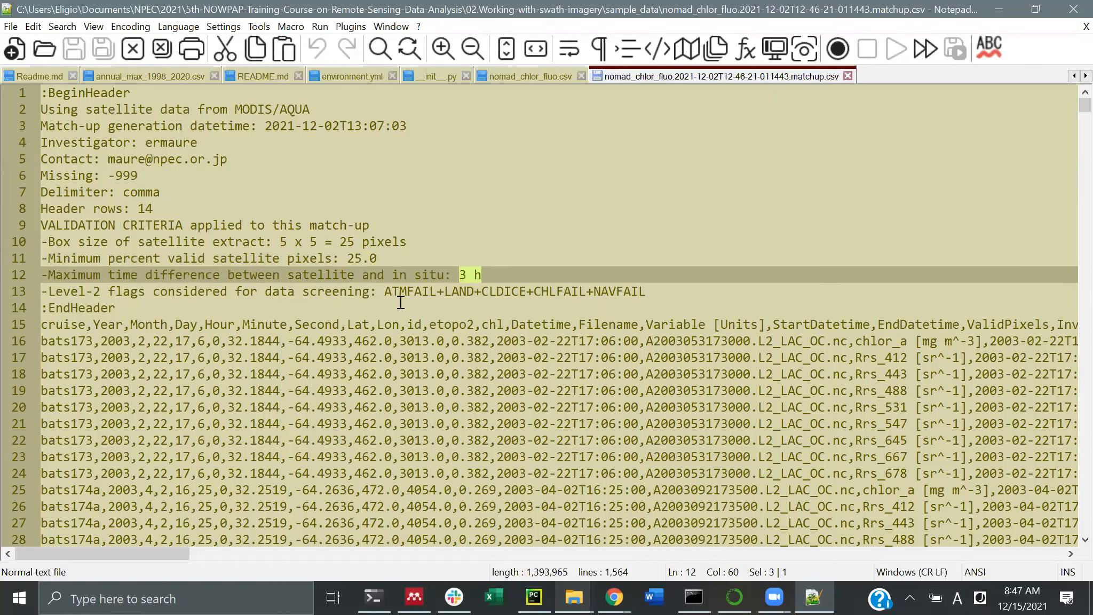
{"action": "left_click_drag", "start_coordinate": [384, 292], "coordinate": [661, 288]}
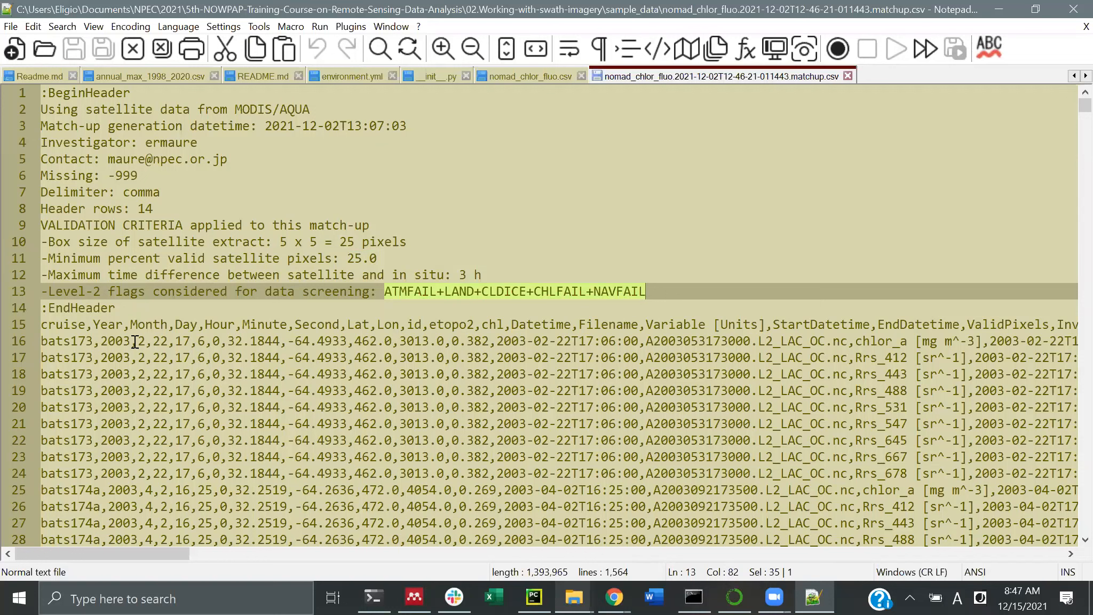
{"action": "double_click", "coordinate": [77, 303]}
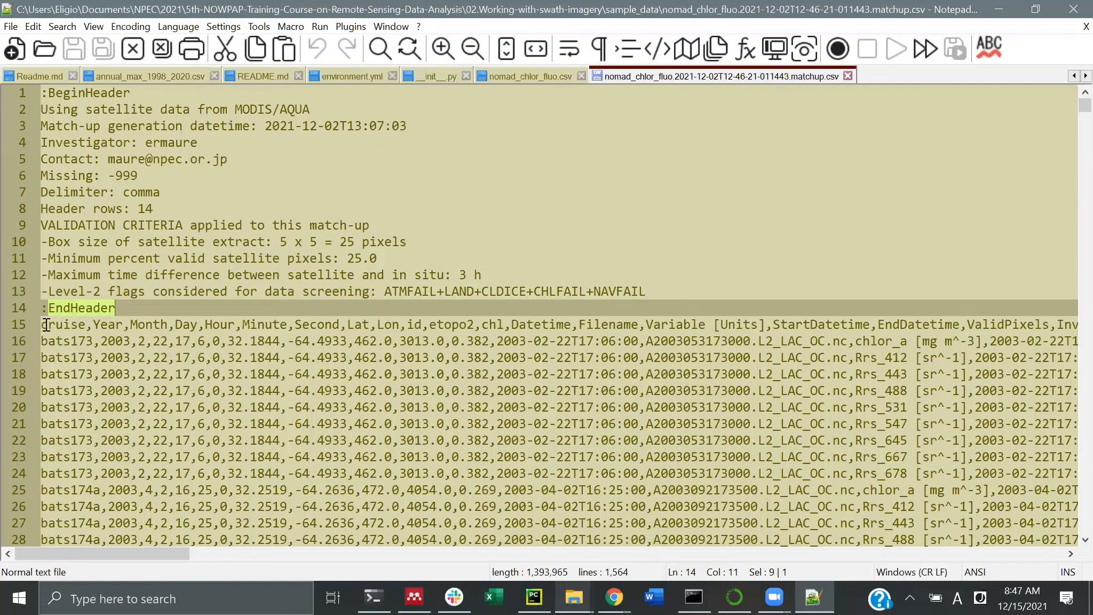
{"action": "left_click_drag", "start_coordinate": [44, 323], "coordinate": [61, 477]}
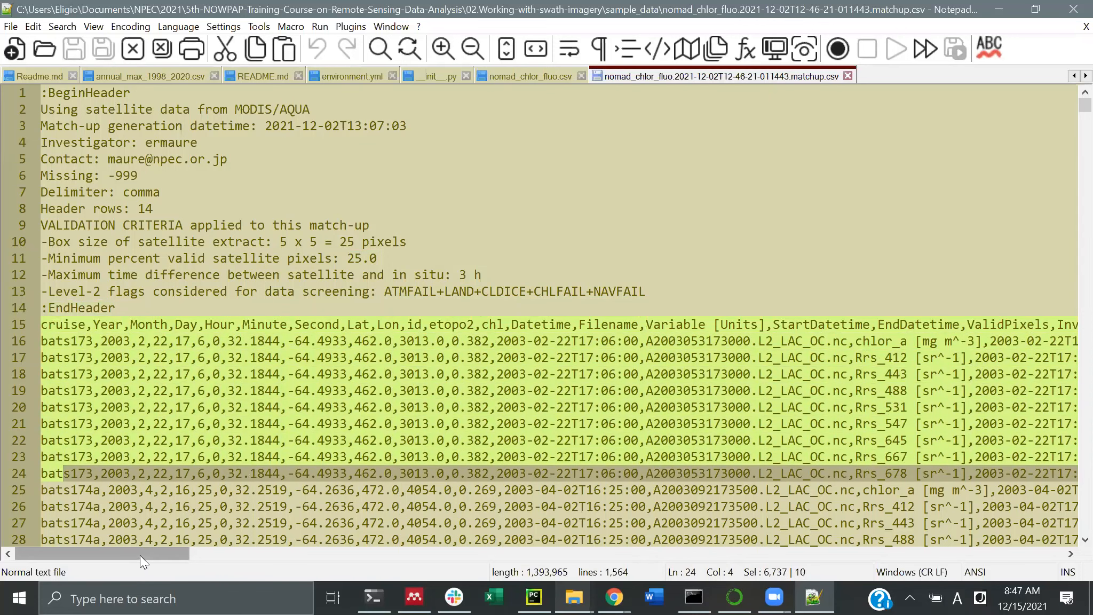
{"action": "left_click_drag", "start_coordinate": [142, 554], "coordinate": [174, 554]}
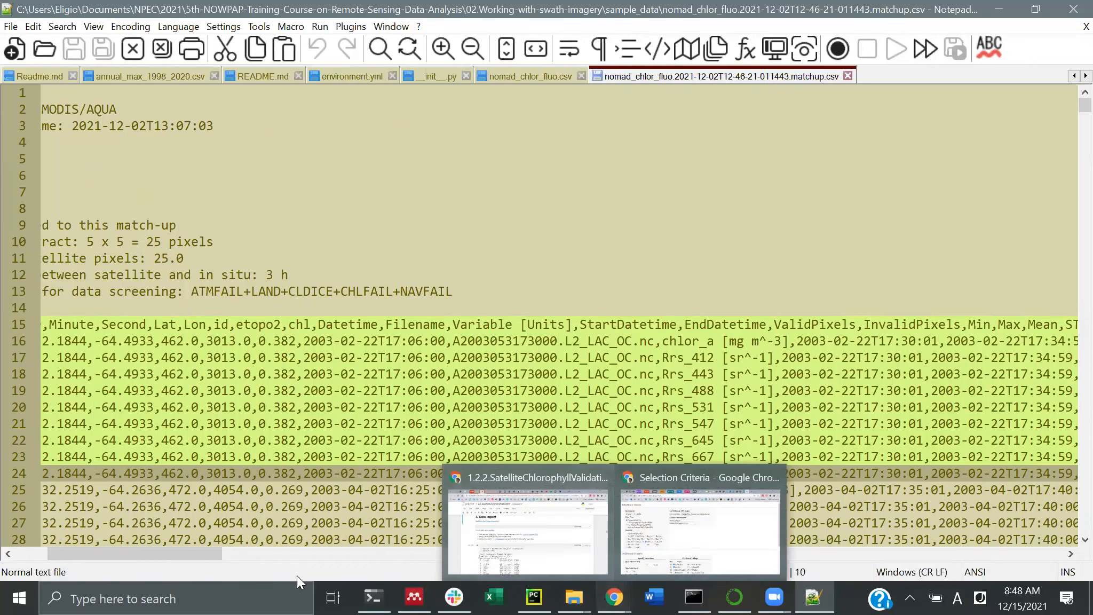
{"action": "left_click_drag", "start_coordinate": [214, 558], "coordinate": [265, 558]}
{"action": "scroll", "coordinate": [292, 557], "scroll_direction": "right", "scroll_amount": 3}
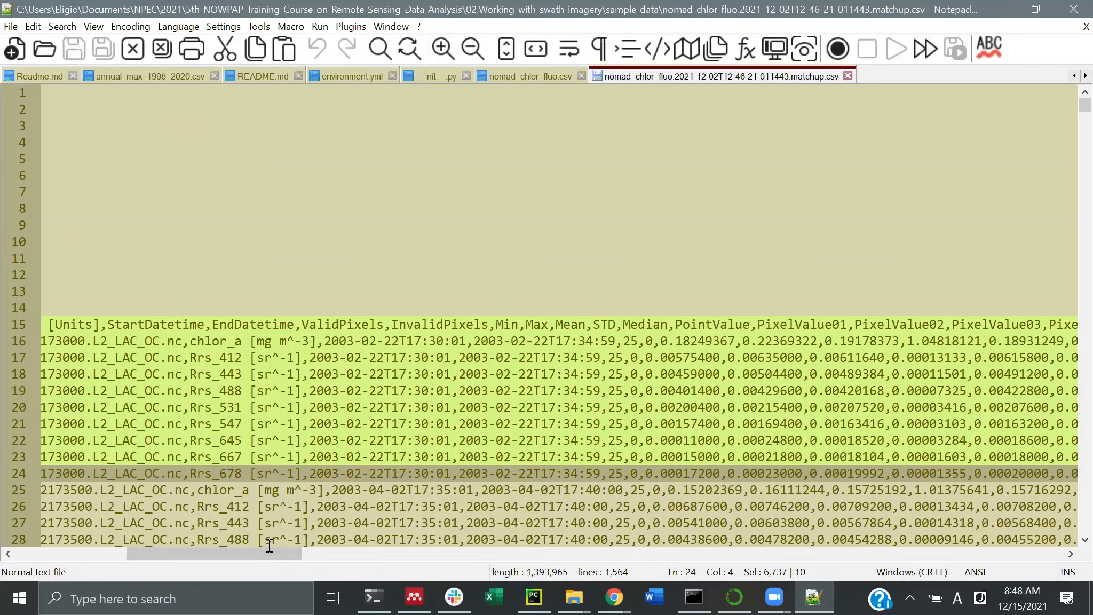
{"action": "left_click_drag", "start_coordinate": [285, 552], "coordinate": [342, 552]}
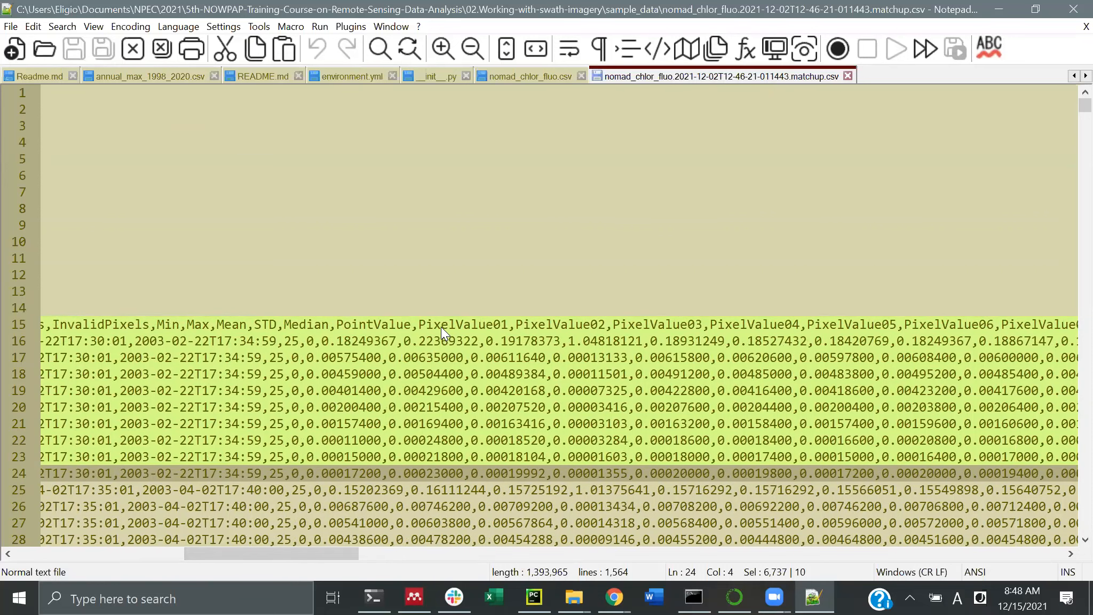
Scroll right to the PixelFlags columns and mark the MODGLINT+PRODFAIL value on line 25
{"action": "left_click_drag", "start_coordinate": [249, 555], "coordinate": [600, 565]}
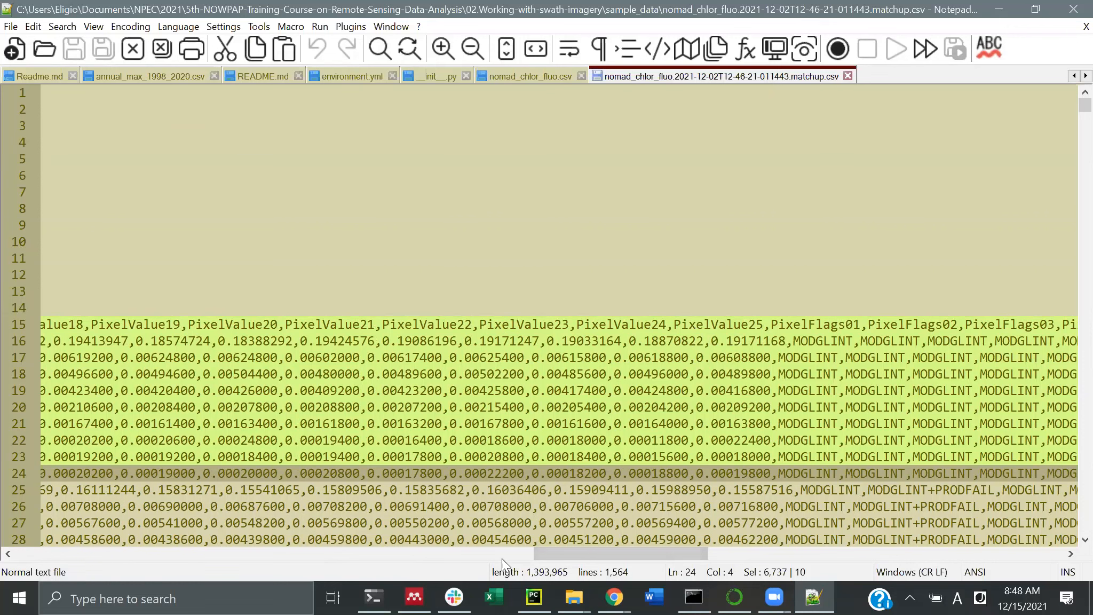
{"action": "left_click_drag", "start_coordinate": [550, 554], "coordinate": [608, 556]}
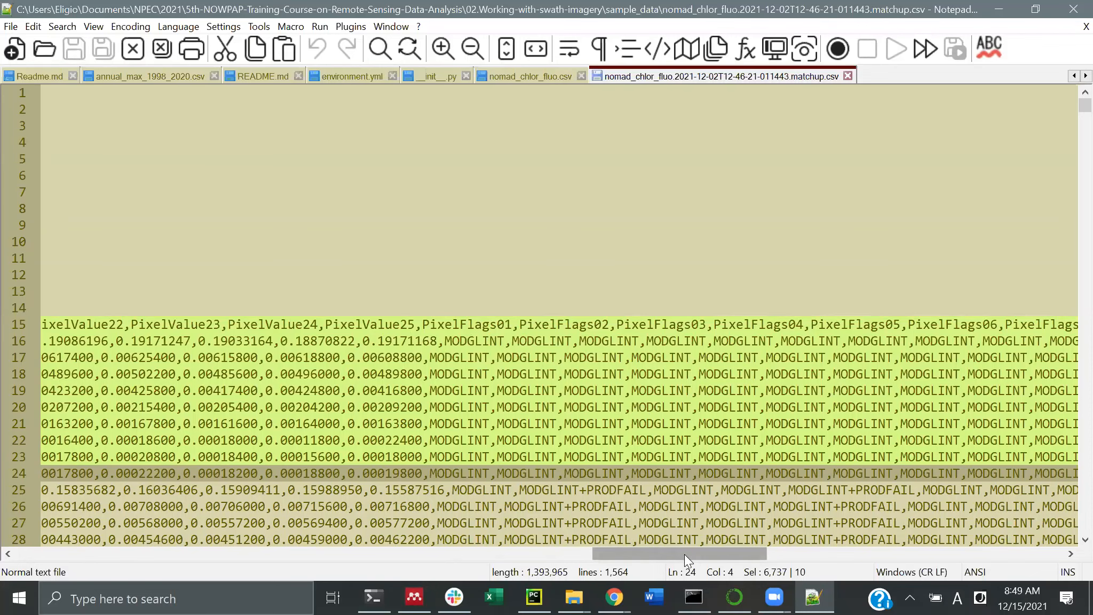
{"action": "left_click_drag", "start_coordinate": [684, 554], "coordinate": [716, 555]}
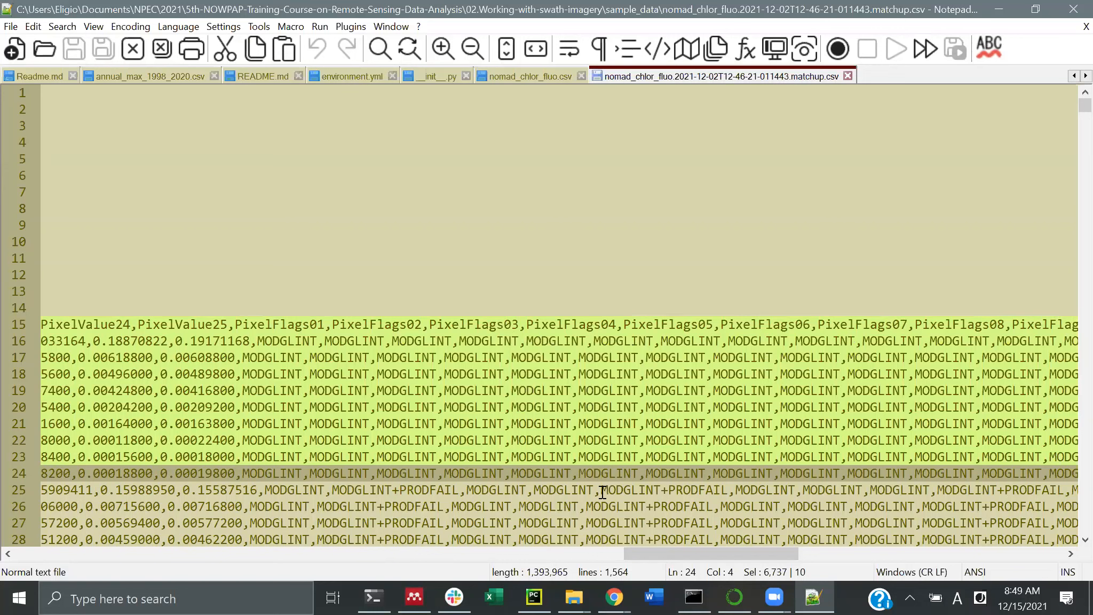
{"action": "left_click_drag", "start_coordinate": [601, 490], "coordinate": [728, 489]}
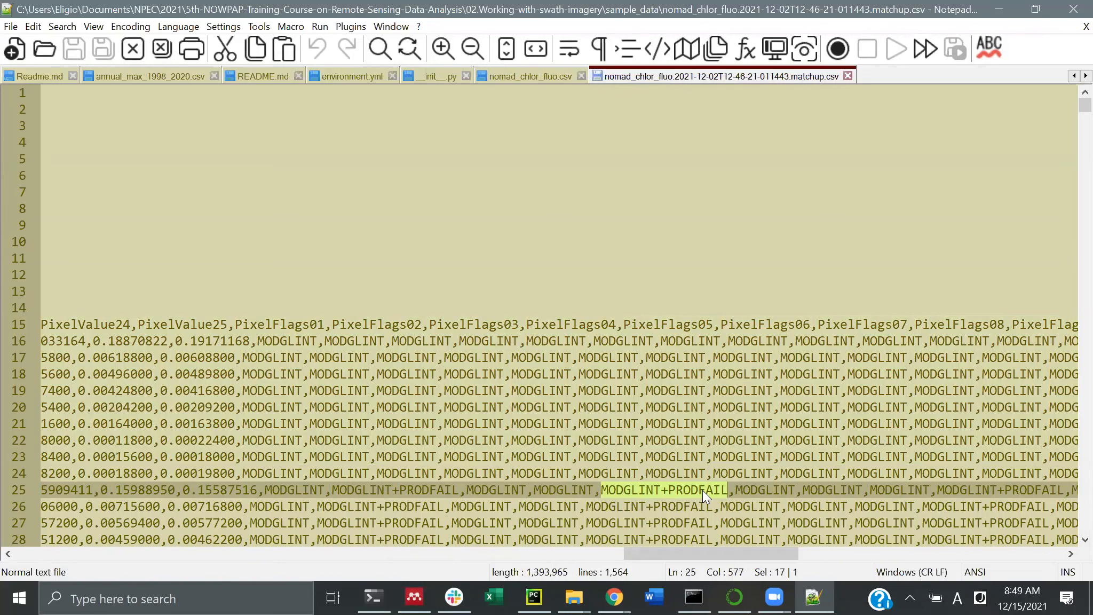
Scroll back left and switch from Notepad++ to the sample_data folder window
{"action": "left_click_drag", "start_coordinate": [701, 552], "coordinate": [605, 557]}
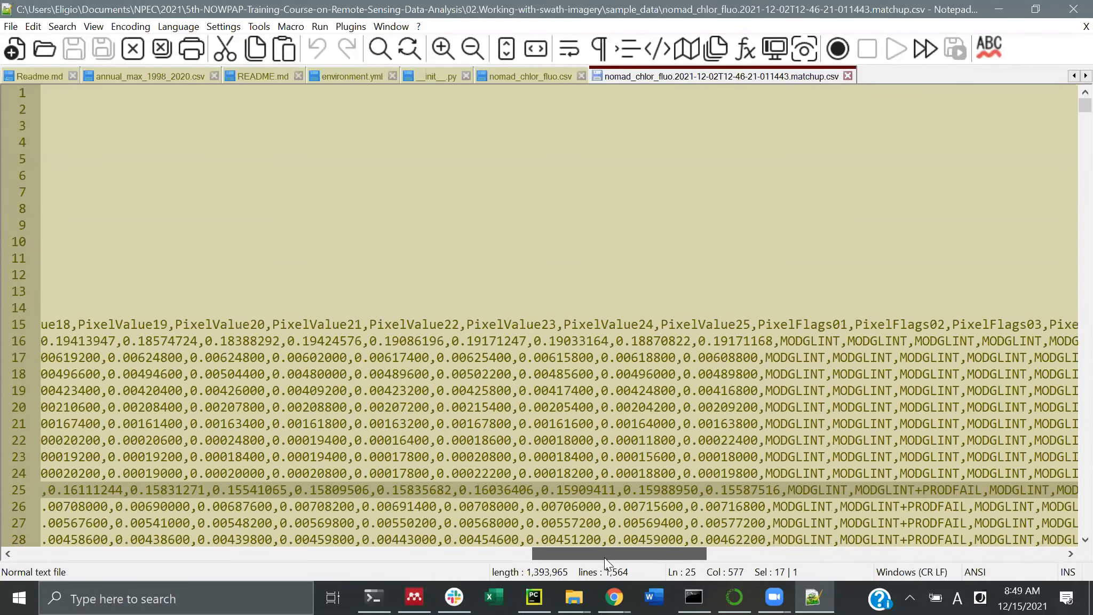
{"action": "left_click", "coordinate": [574, 596]}
{"action": "mouse_move", "coordinate": [614, 597]}
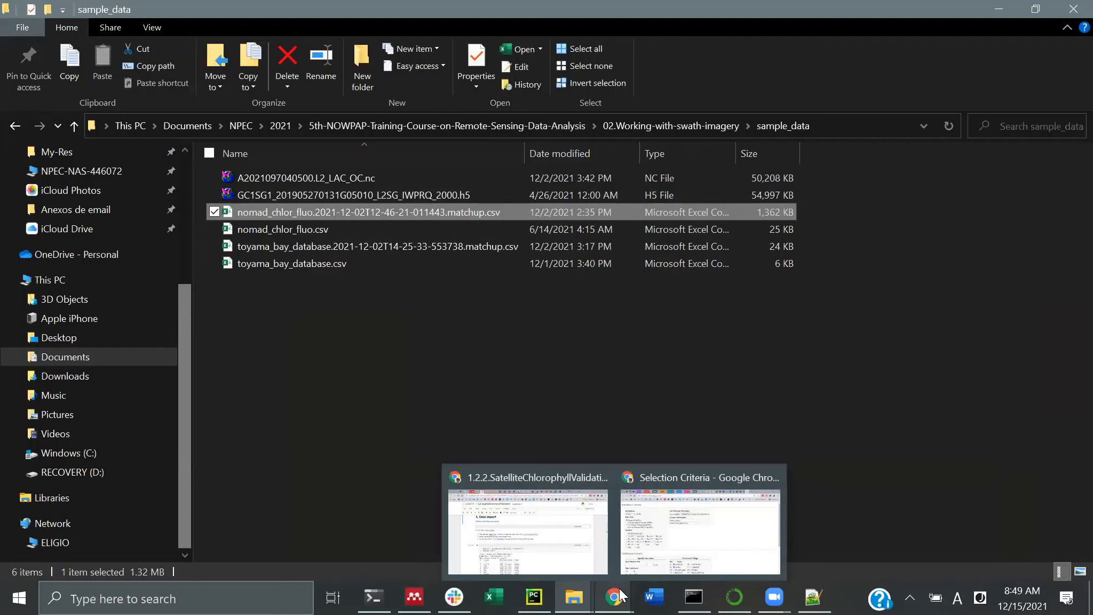
Bring up the validation notebook to view its read_csv cell
{"action": "left_click", "coordinate": [530, 535]}
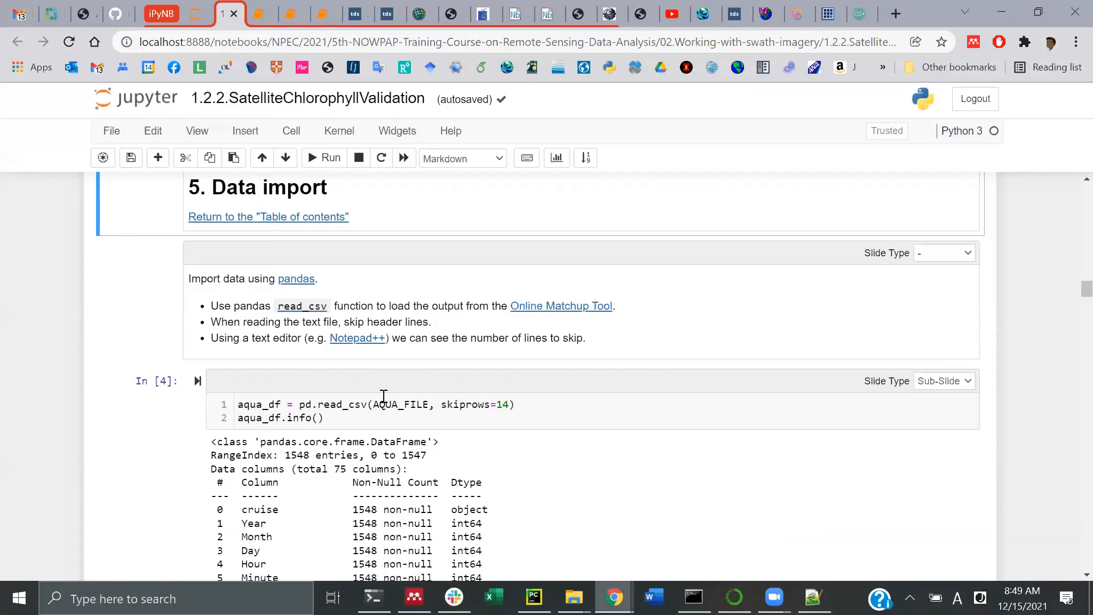
{"action": "scroll", "coordinate": [384, 398], "scroll_direction": "down", "scroll_amount": 3}
{"action": "scroll", "coordinate": [384, 397], "scroll_direction": "up", "scroll_amount": 4}
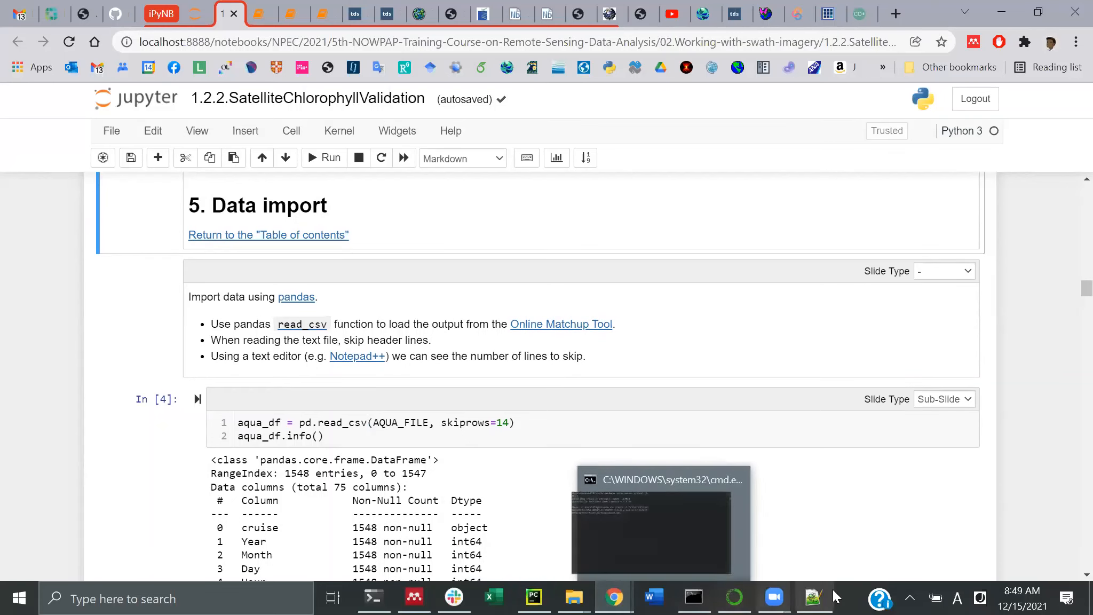
Back in the CSV, highlight the Header rows value 14 on line 8 and line 15's column names
{"action": "left_click", "coordinate": [817, 596]}
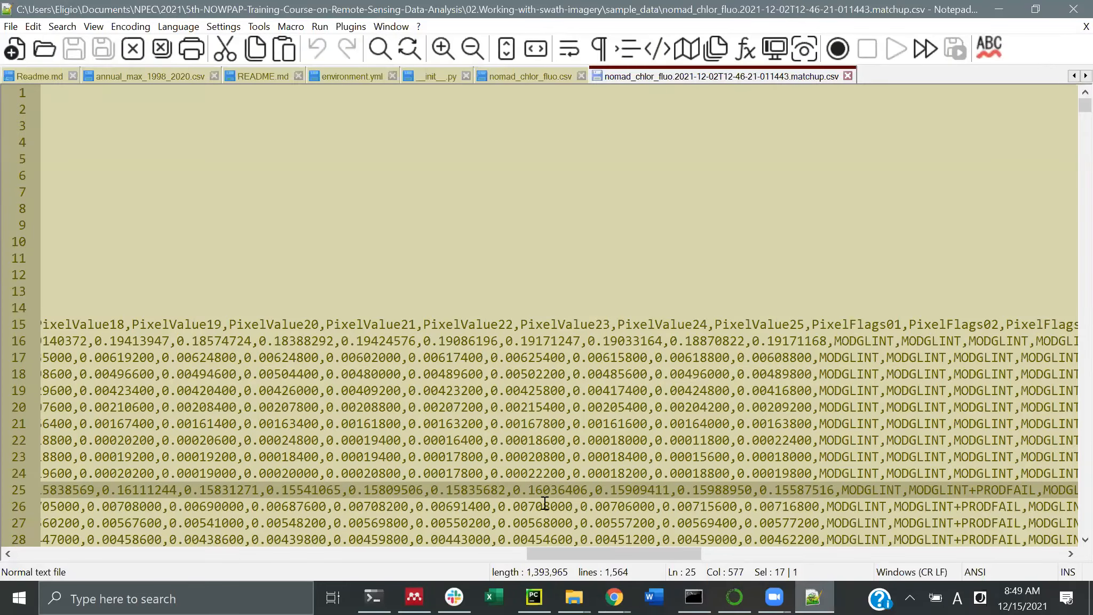
{"action": "scroll", "coordinate": [182, 539], "scroll_direction": "left", "scroll_amount": 10}
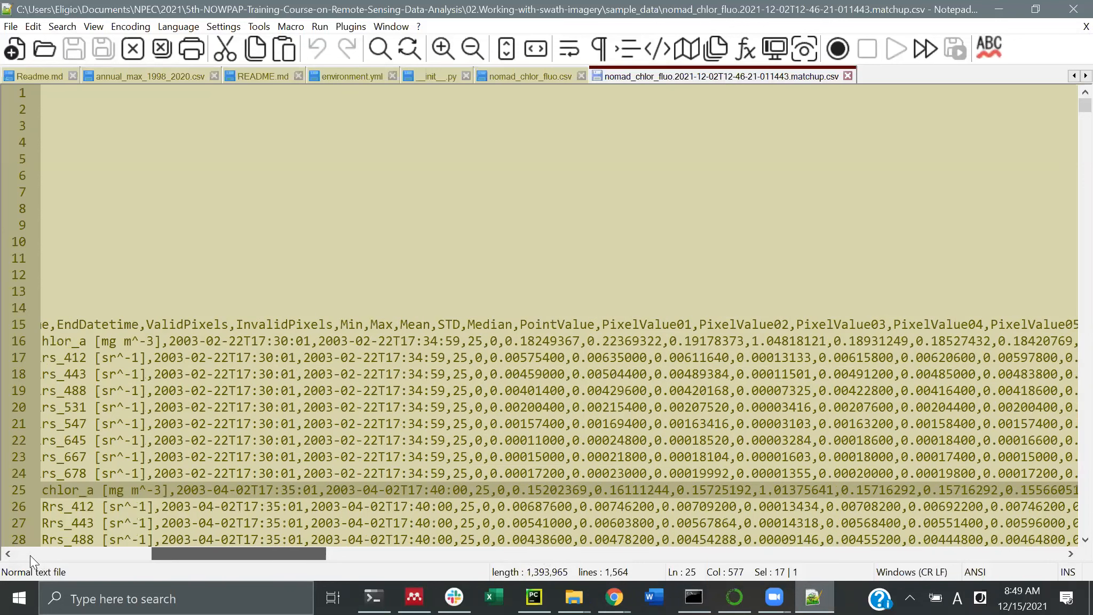
{"action": "left_click", "coordinate": [13, 554]}
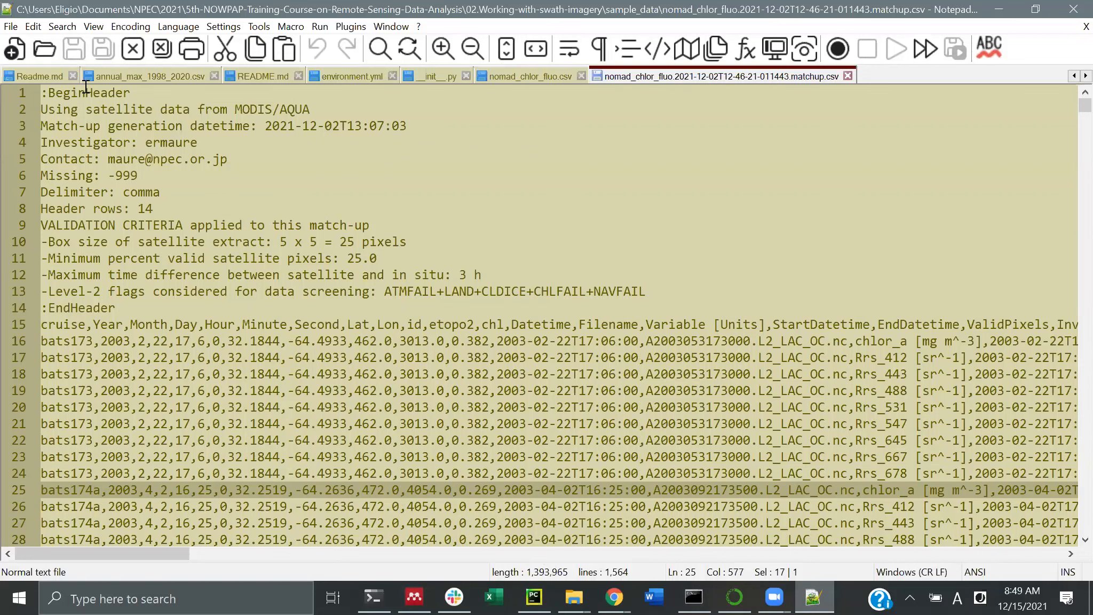
{"action": "double_click", "coordinate": [143, 208]}
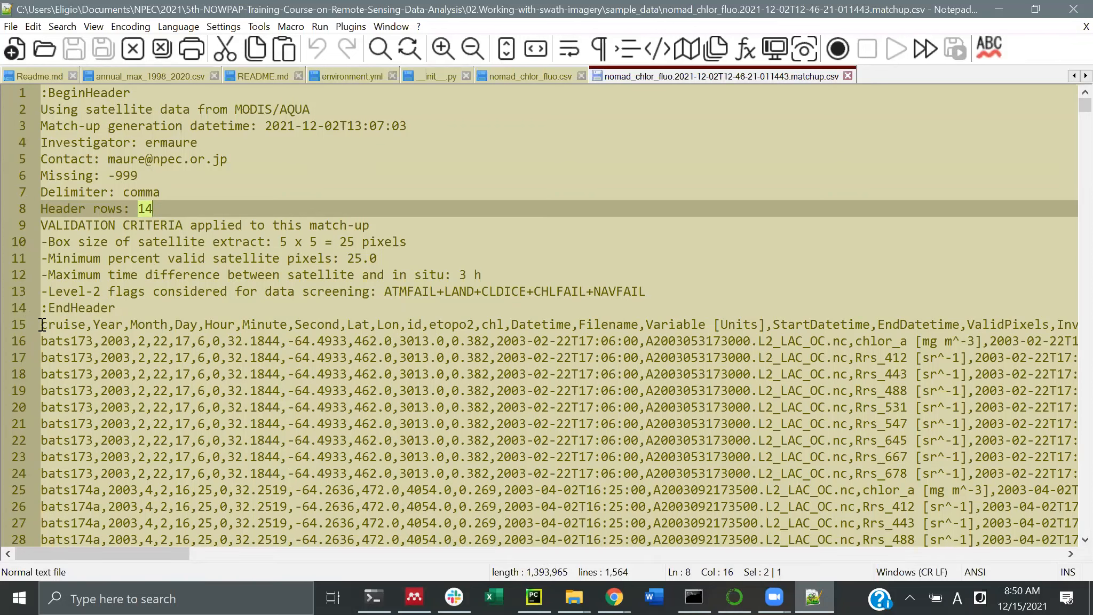
{"action": "left_click_drag", "start_coordinate": [42, 324], "coordinate": [137, 331]}
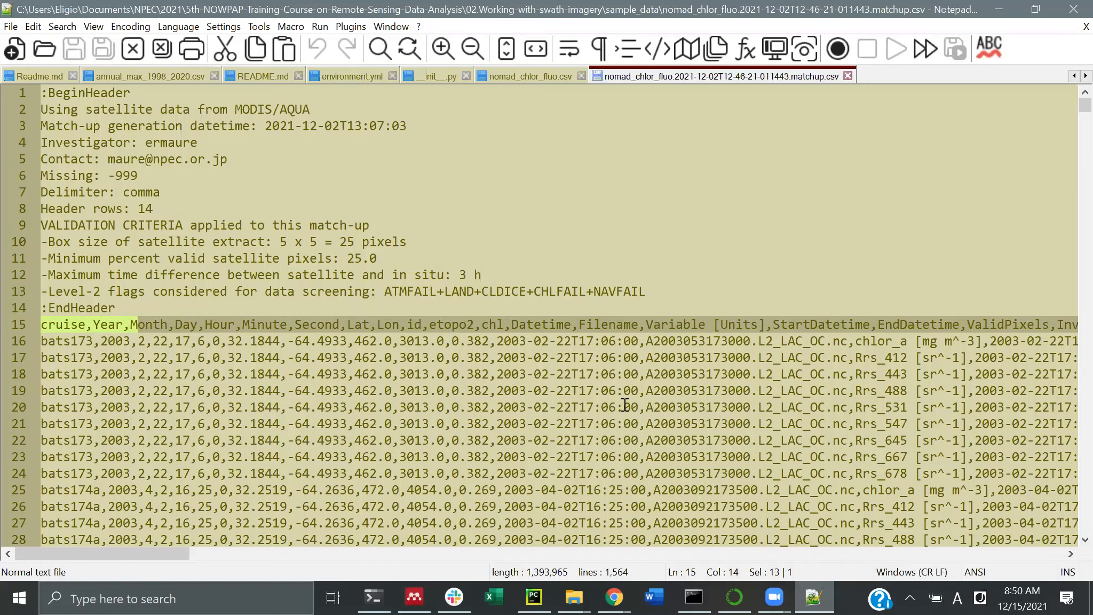
Minimize Notepad++ and return focus to the notebook's read_csv cell
{"action": "left_click", "coordinate": [997, 9]}
{"action": "left_click", "coordinate": [340, 439]}
{"action": "scroll", "coordinate": [320, 427], "scroll_direction": "up", "scroll_amount": 20}
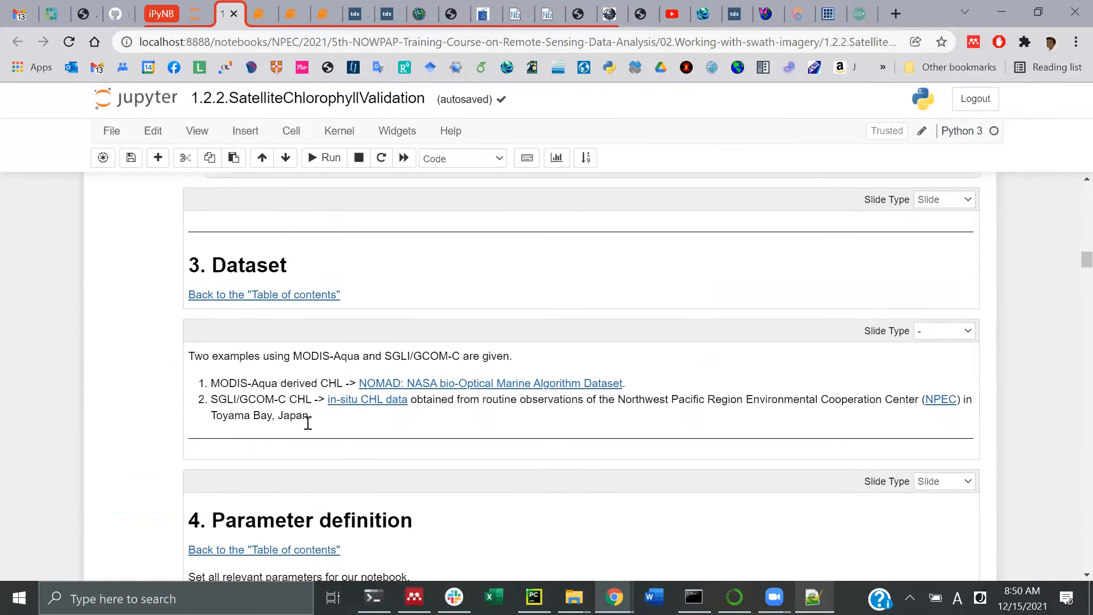
Scroll through the notebook sections and highlight AQUA_FILE in the In [4] read_csv call
{"action": "scroll", "coordinate": [307, 423], "scroll_direction": "up", "scroll_amount": 4}
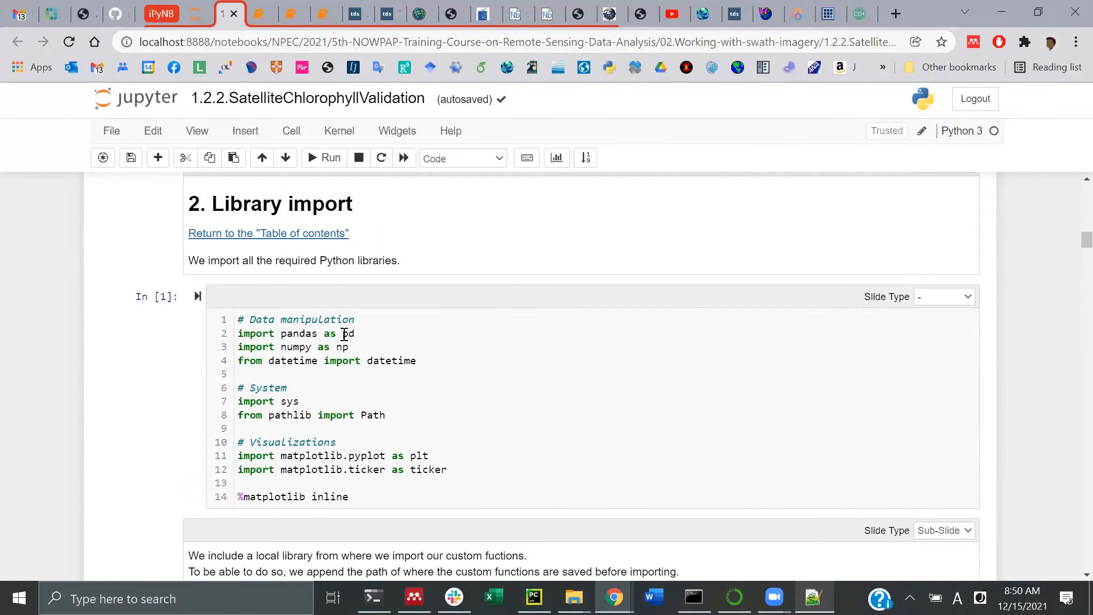
{"action": "scroll", "coordinate": [359, 332], "scroll_direction": "down", "scroll_amount": 13}
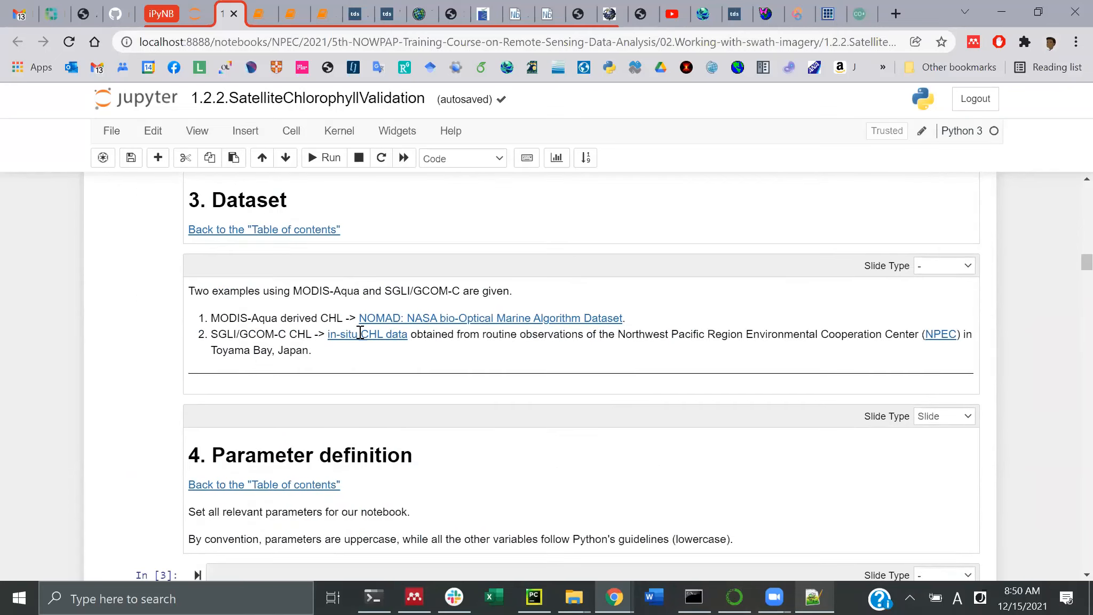
{"action": "scroll", "coordinate": [359, 336], "scroll_direction": "up", "scroll_amount": 4}
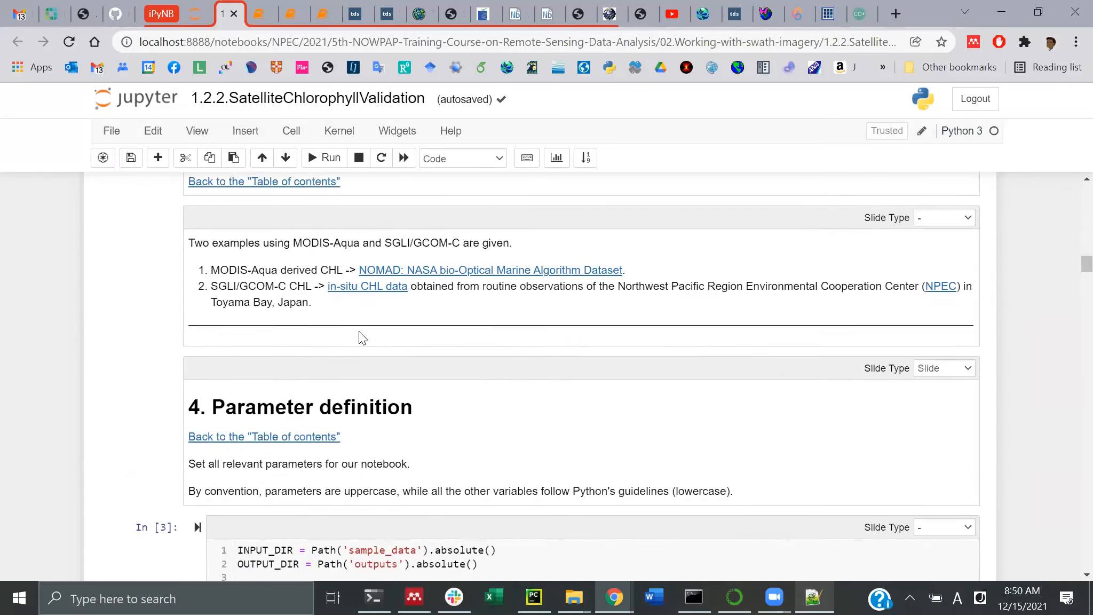
{"action": "scroll", "coordinate": [332, 396], "scroll_direction": "down", "scroll_amount": 9}
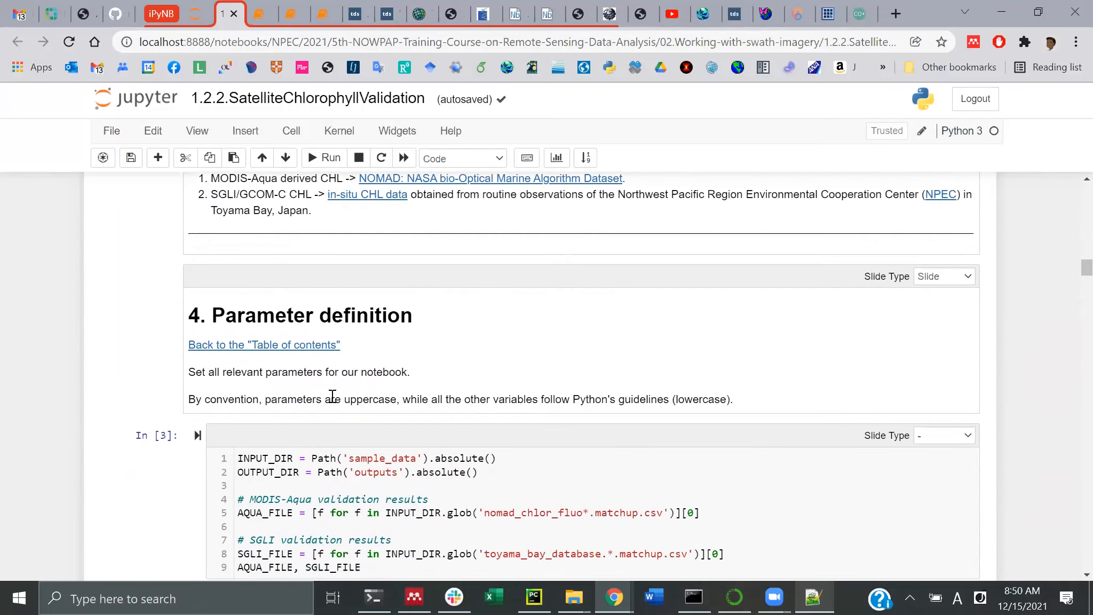
{"action": "scroll", "coordinate": [332, 395], "scroll_direction": "down", "scroll_amount": 1}
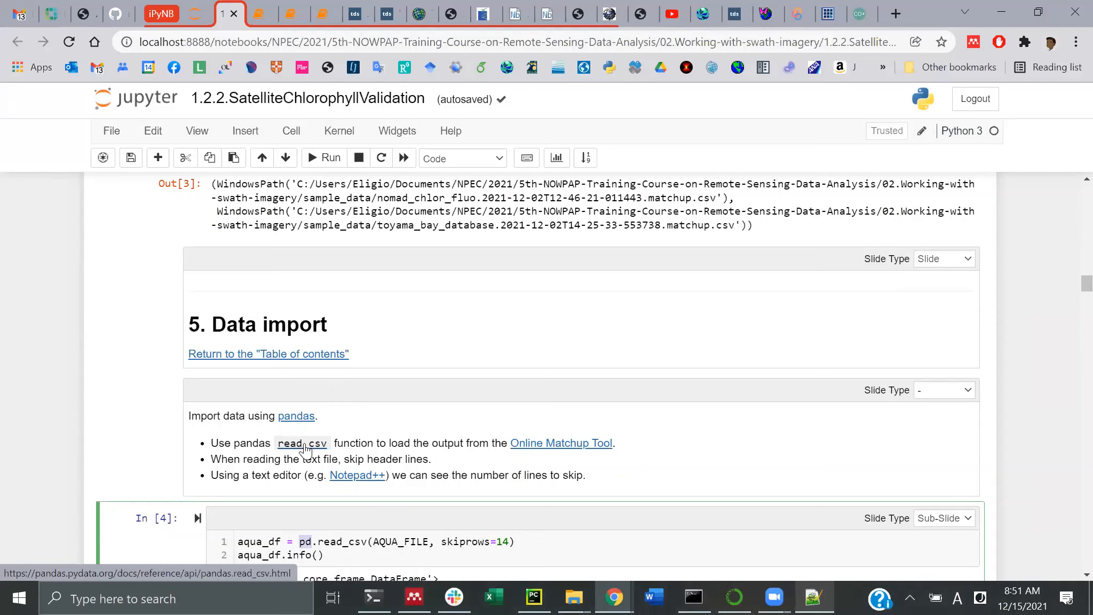
{"action": "scroll", "coordinate": [305, 450], "scroll_direction": "down", "scroll_amount": 1}
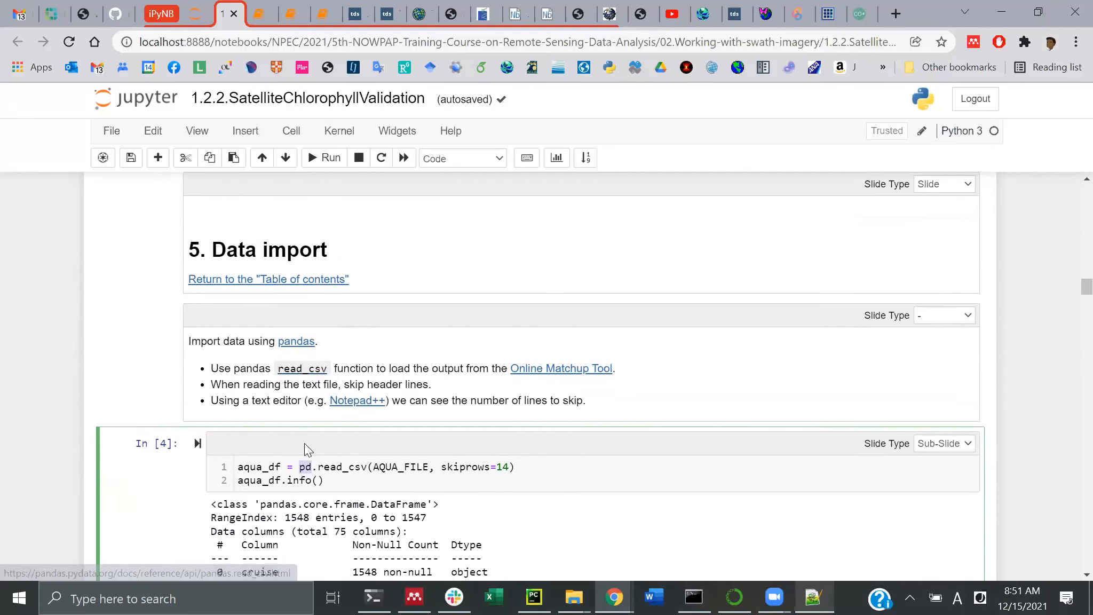
{"action": "double_click", "coordinate": [395, 466]}
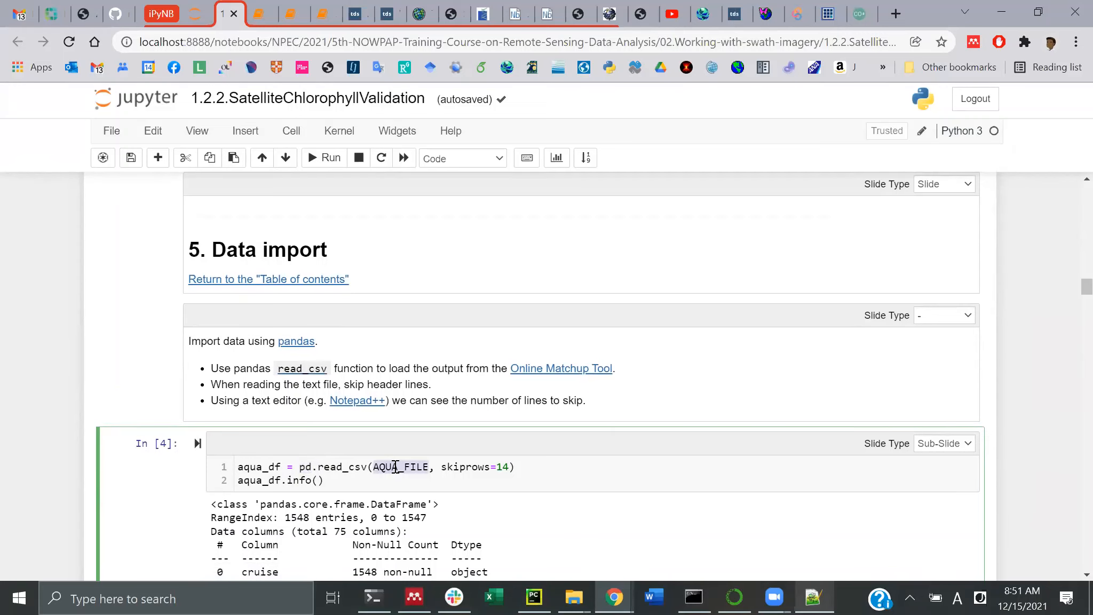
Leave the cell and scroll to the aqua_df.info() output showing 1548 entries across 75 columns
{"action": "scroll", "coordinate": [395, 467], "scroll_direction": "up", "scroll_amount": 3}
{"action": "right_click", "coordinate": [395, 466]}
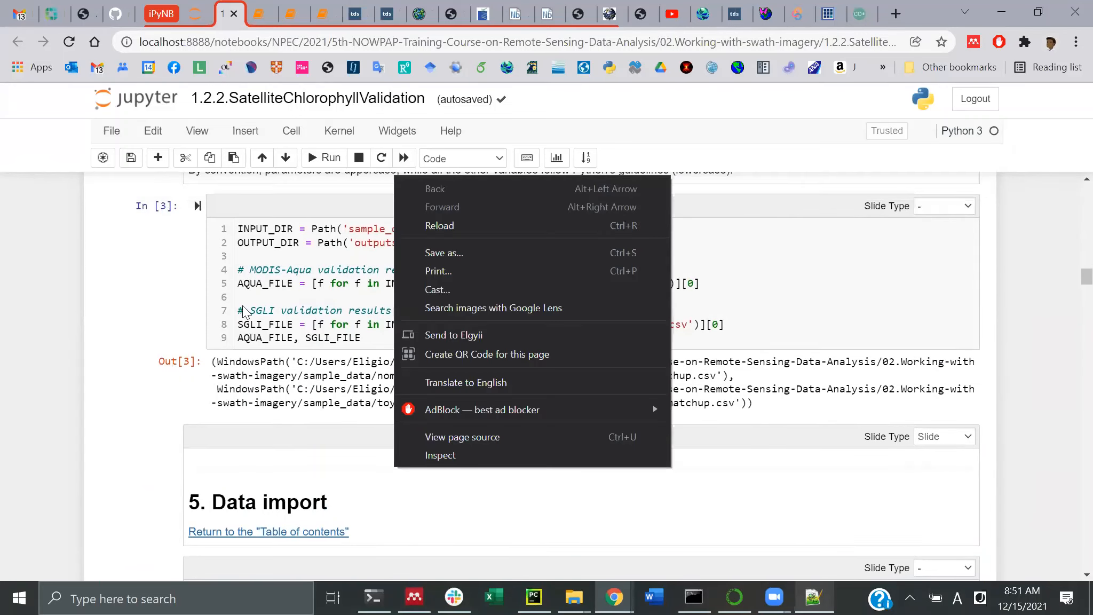
{"action": "left_click", "coordinate": [269, 443]}
{"action": "scroll", "coordinate": [269, 442], "scroll_direction": "down", "scroll_amount": 6}
{"action": "key", "text": "alt+Tab"}
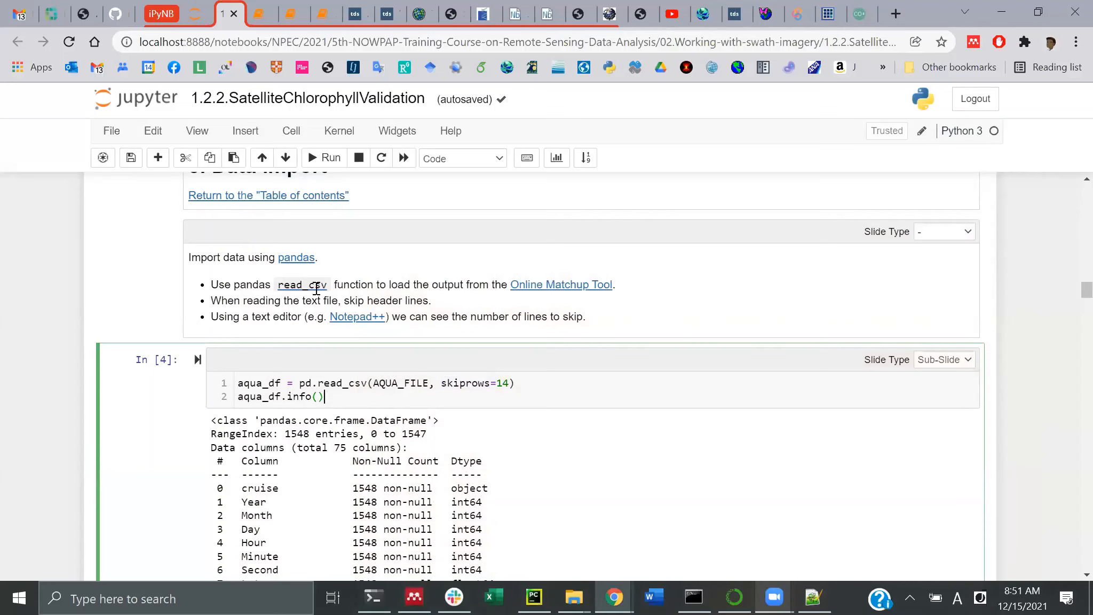
{"action": "left_click", "coordinate": [326, 159]}
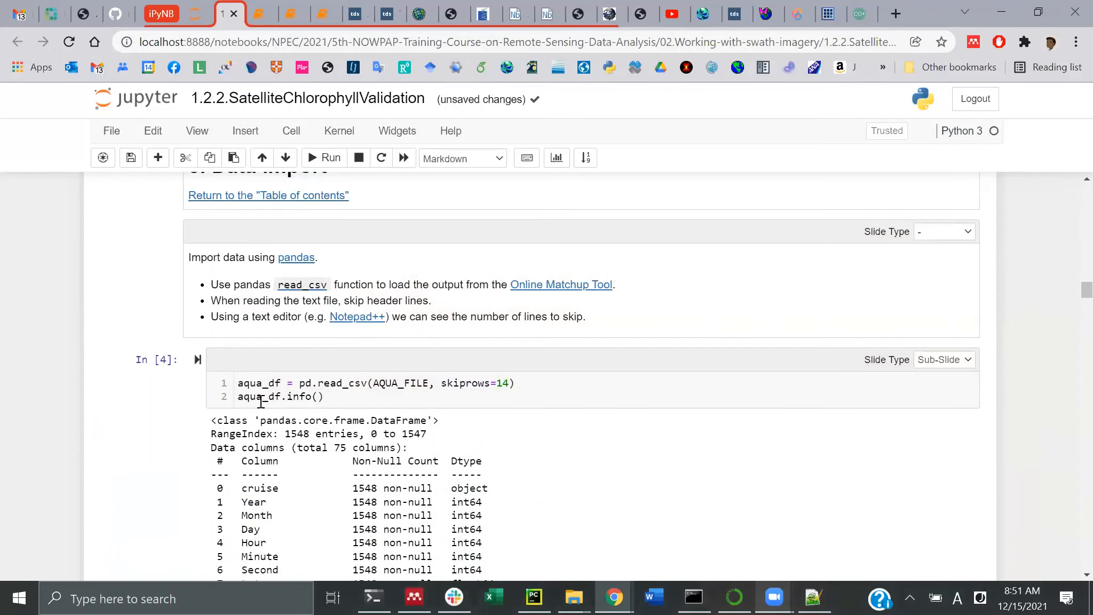
{"action": "scroll", "coordinate": [260, 401], "scroll_direction": "down", "scroll_amount": 1}
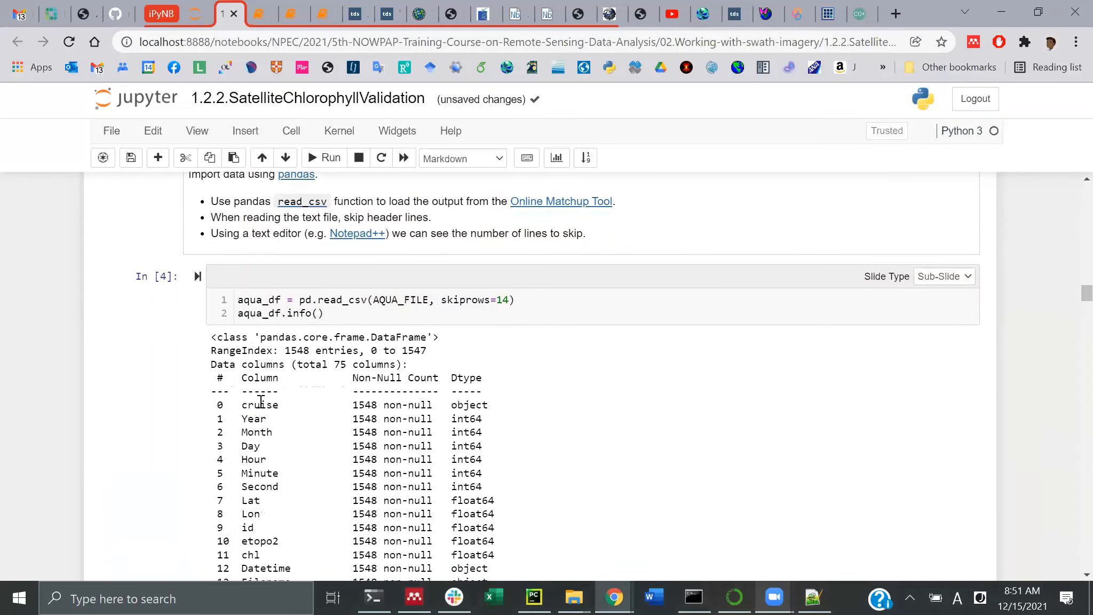